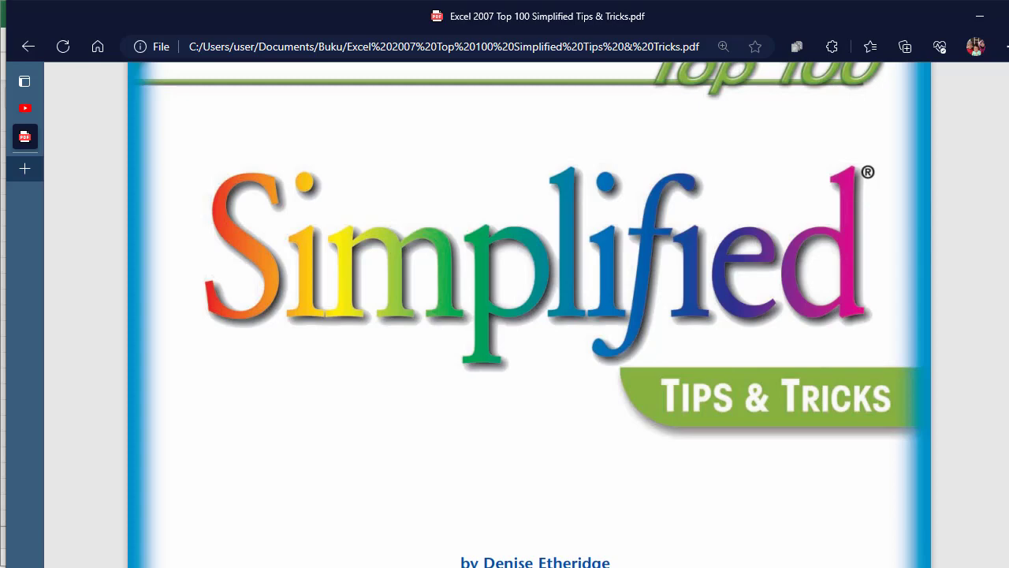
Find the PDF's Table of Contents and highlight the entry "Create Your Own Sort or AutoFill"
scroll(529, 315, "down", 5)
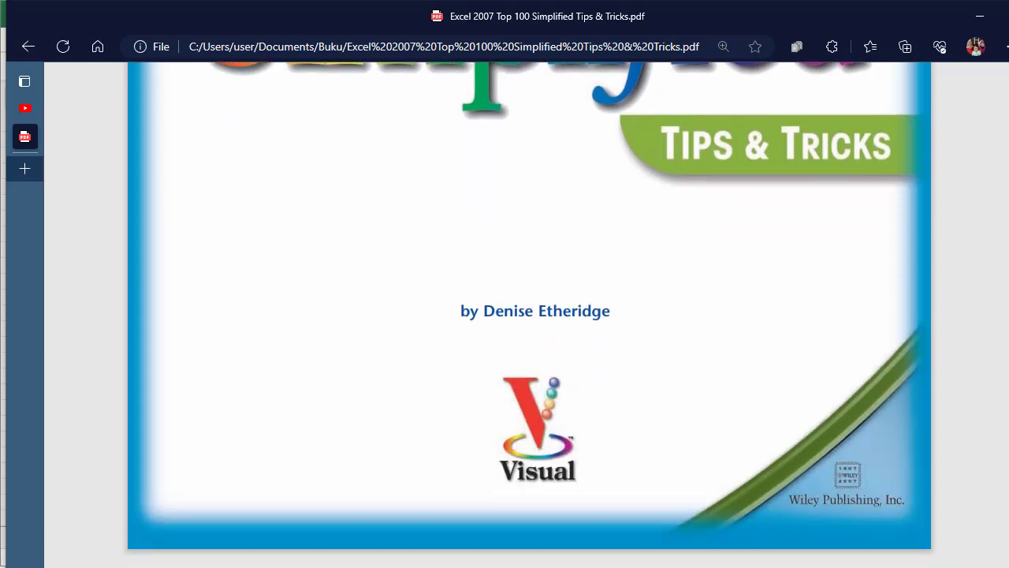
scroll(529, 315, "down", 15)
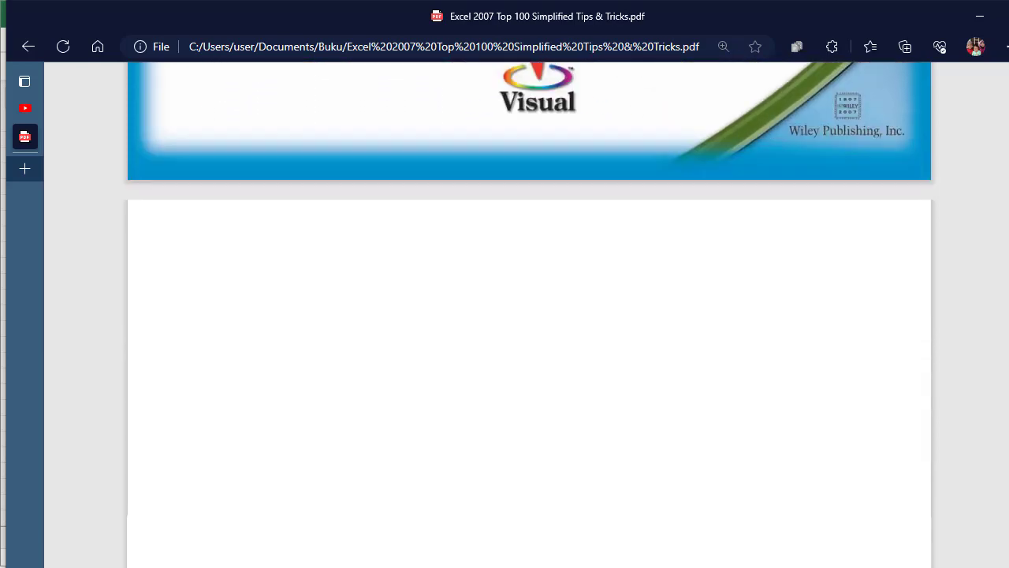
scroll(528, 316, "down", 15)
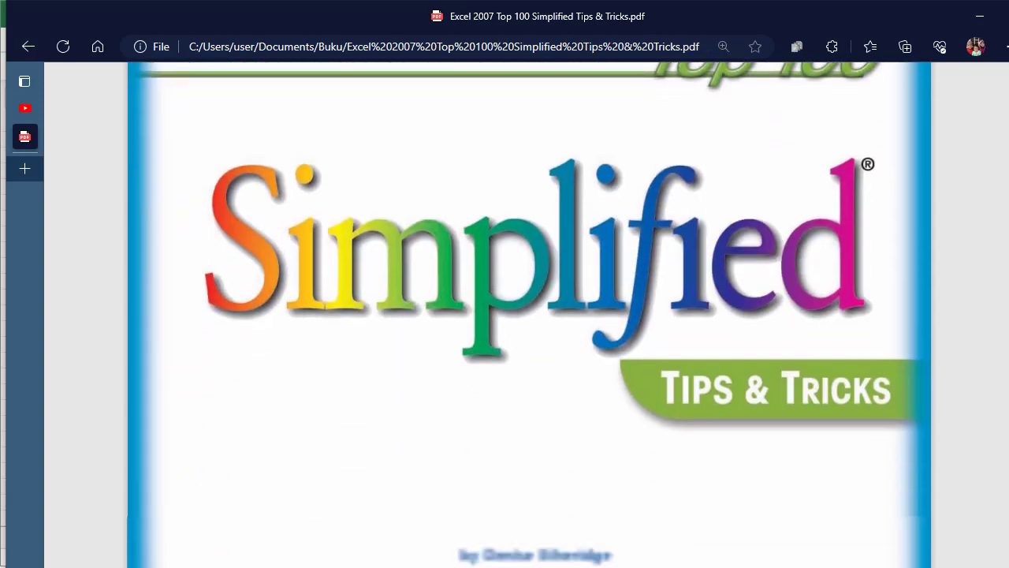
scroll(528, 315, "down", 15)
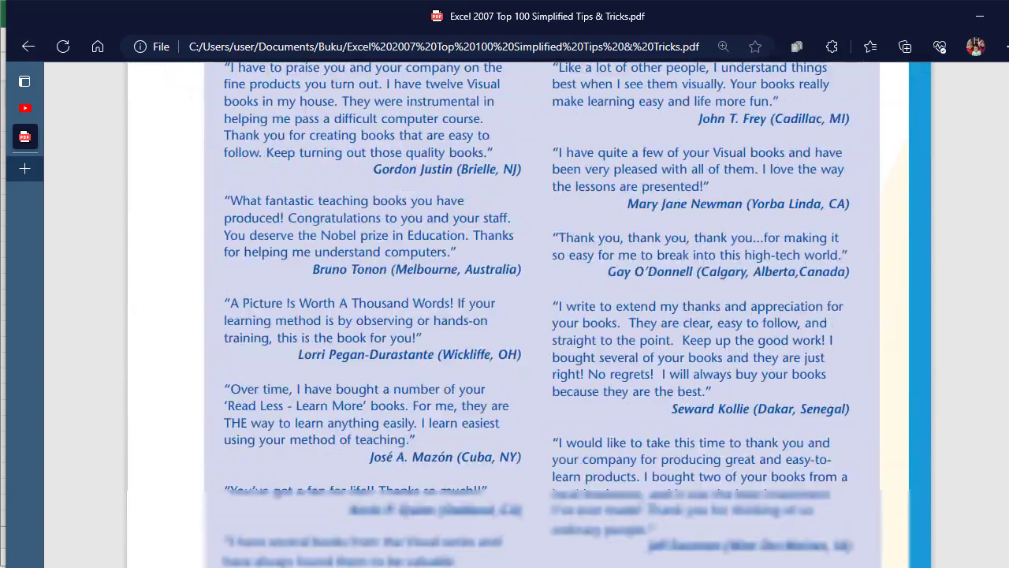
scroll(529, 315, "down", 15)
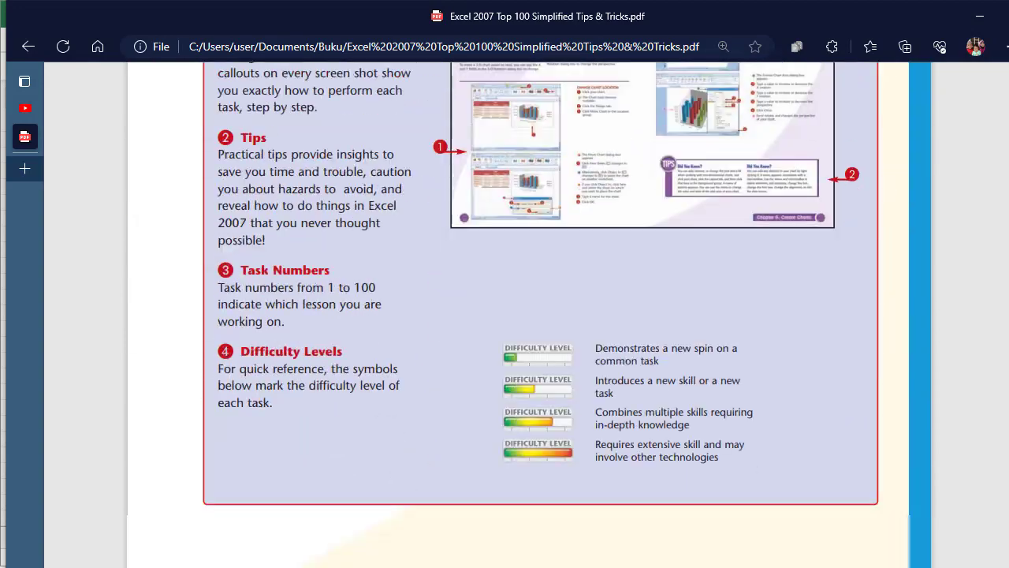
scroll(528, 315, "down", 2)
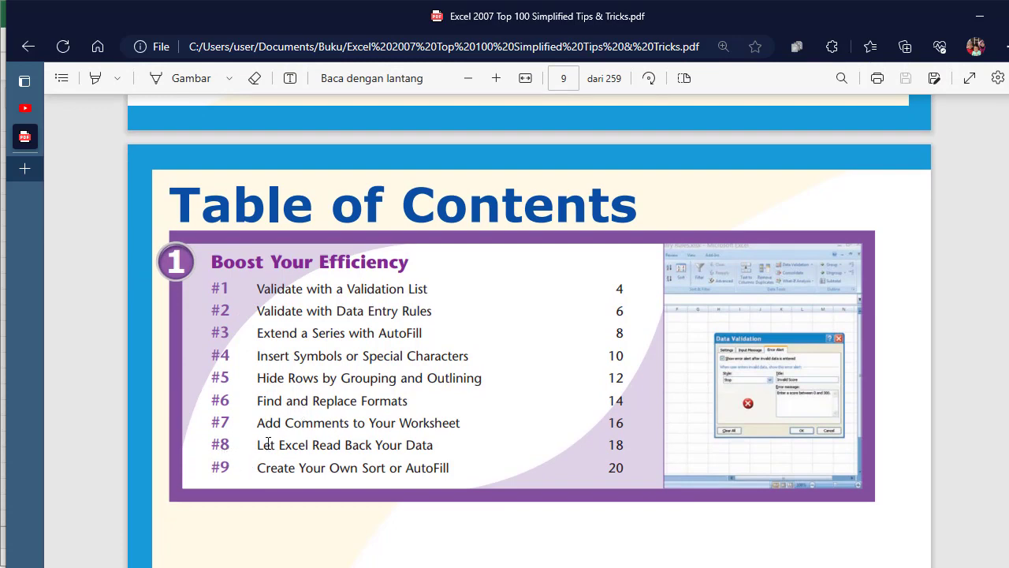
left_click_drag(257, 468, 451, 476)
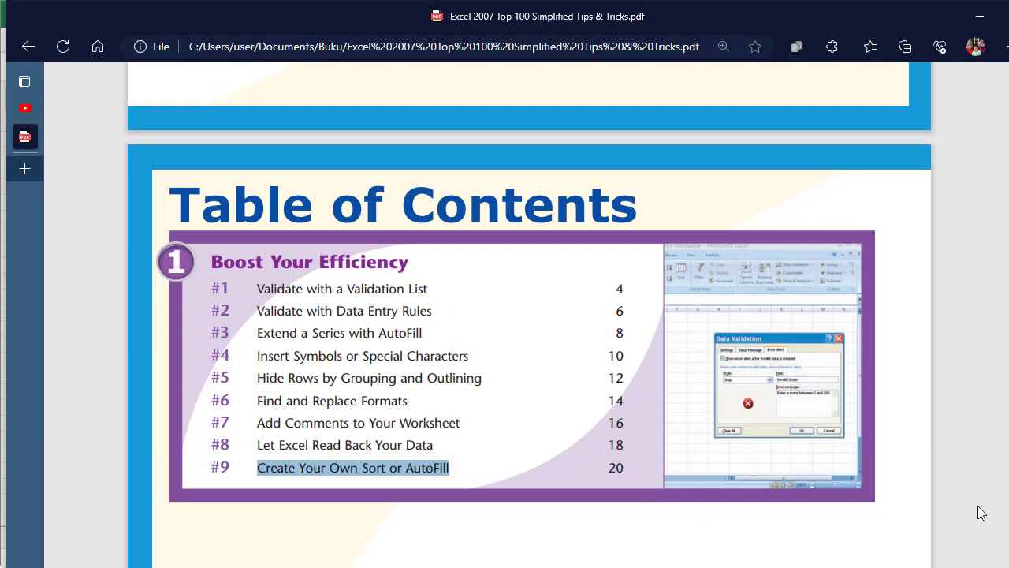
Browse the book to task #9 and look through its illustrated instructions, ending at the "Create your own Sort or AutoFill" heading
scroll(528, 316, "down", 20)
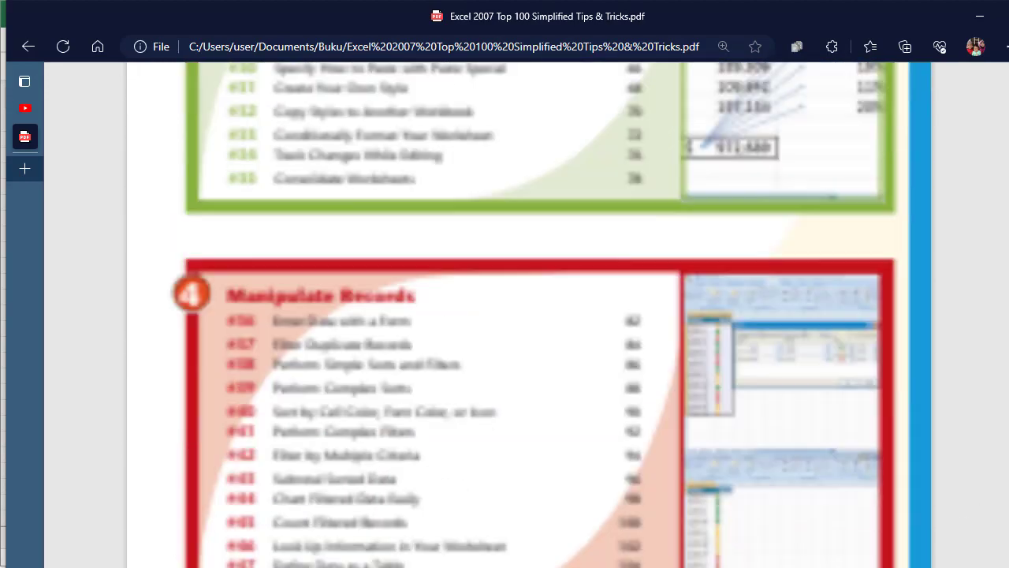
scroll(528, 316, "down", 20)
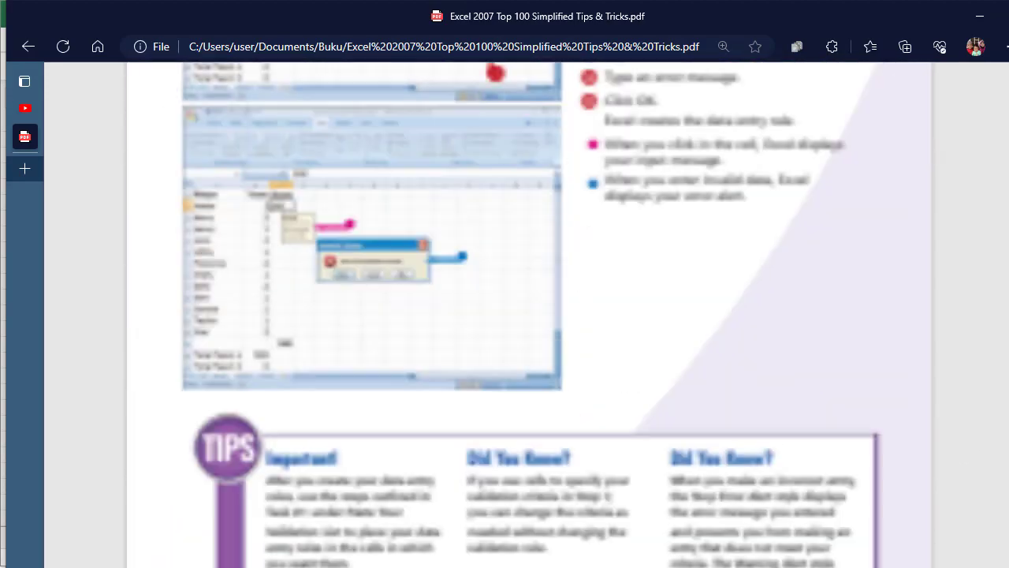
scroll(528, 316, "down", 20)
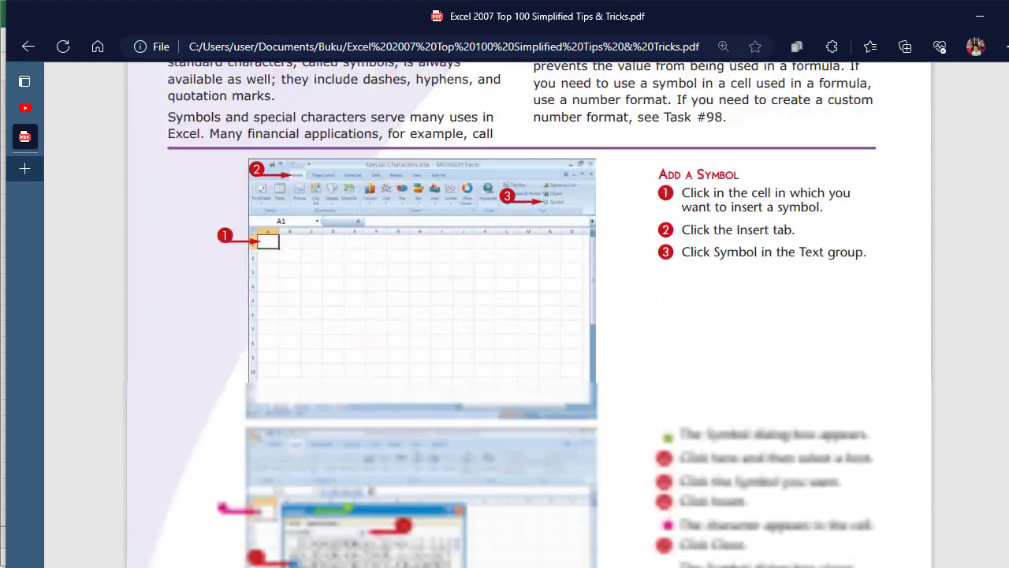
scroll(529, 315, "down", 20)
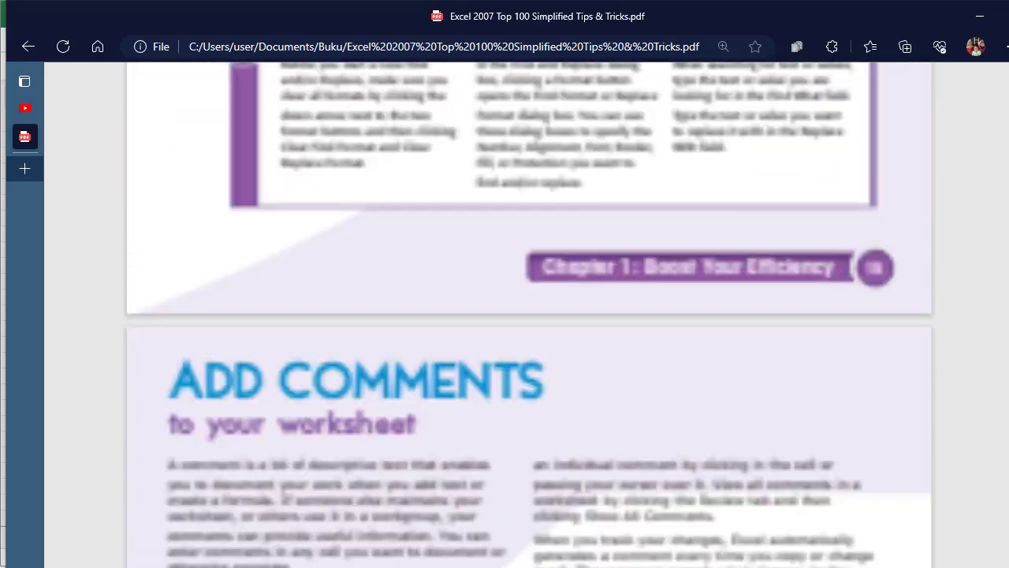
scroll(528, 316, "down", 20)
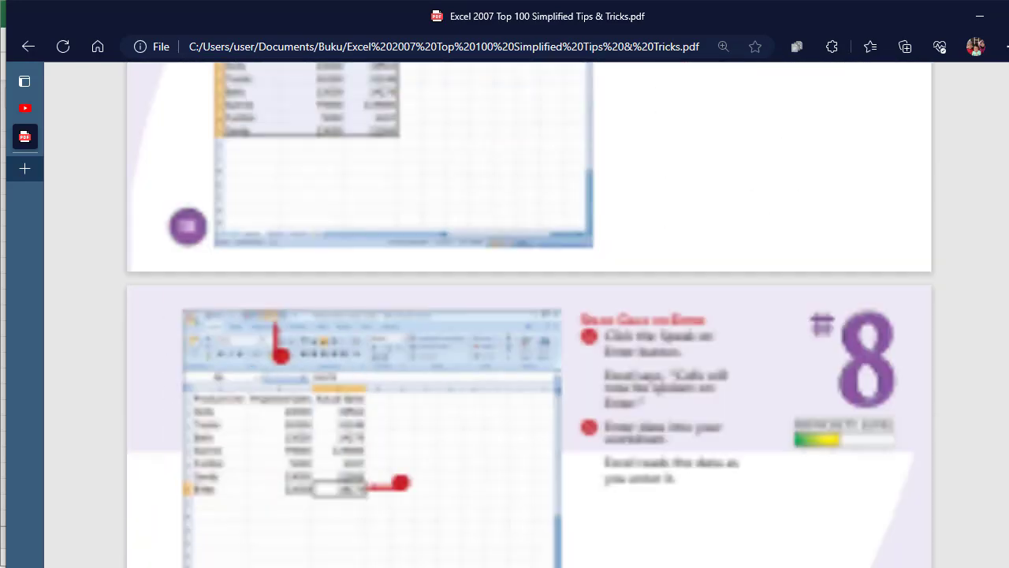
scroll(990, 204, "down", 10)
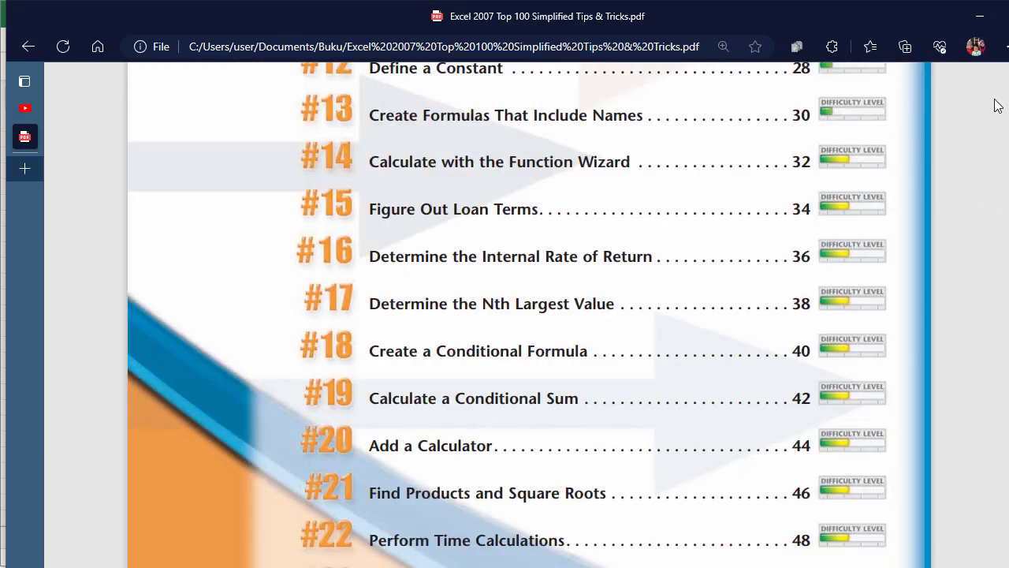
scroll(1001, 98, "up", 5)
scroll(528, 315, "up", 12)
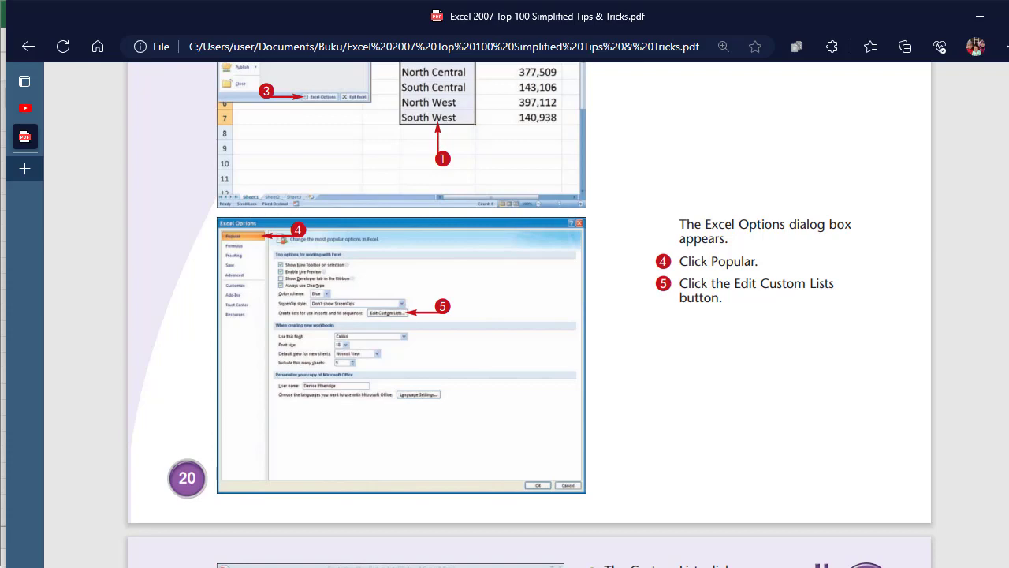
scroll(999, 292, "down", 4)
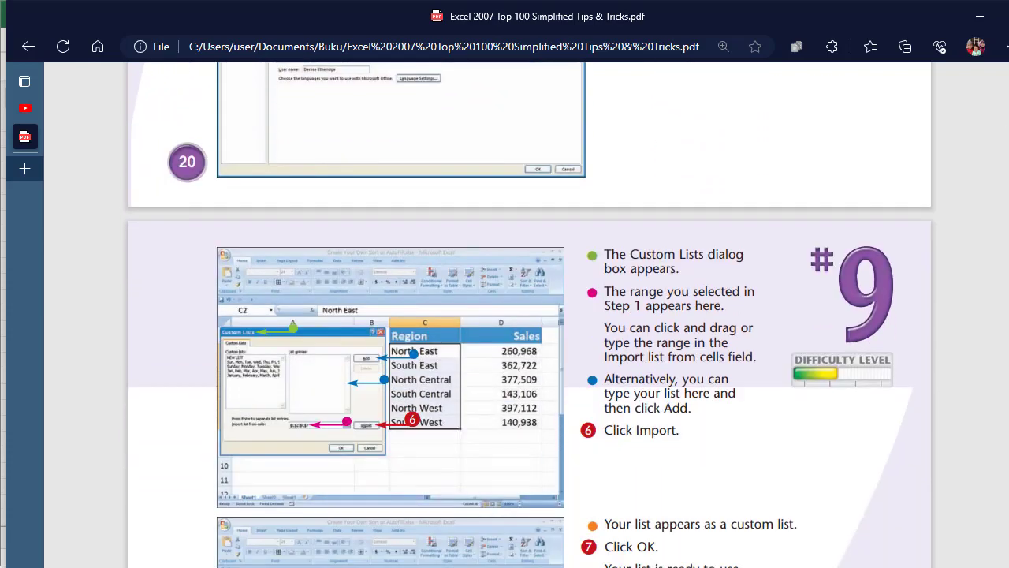
scroll(528, 332, "up", 8)
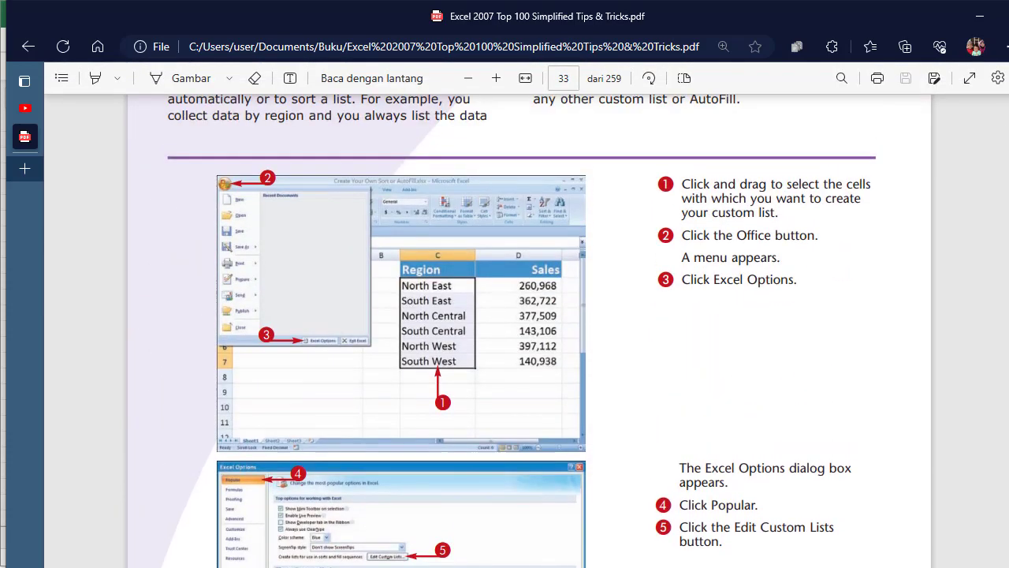
scroll(529, 331, "up", 4)
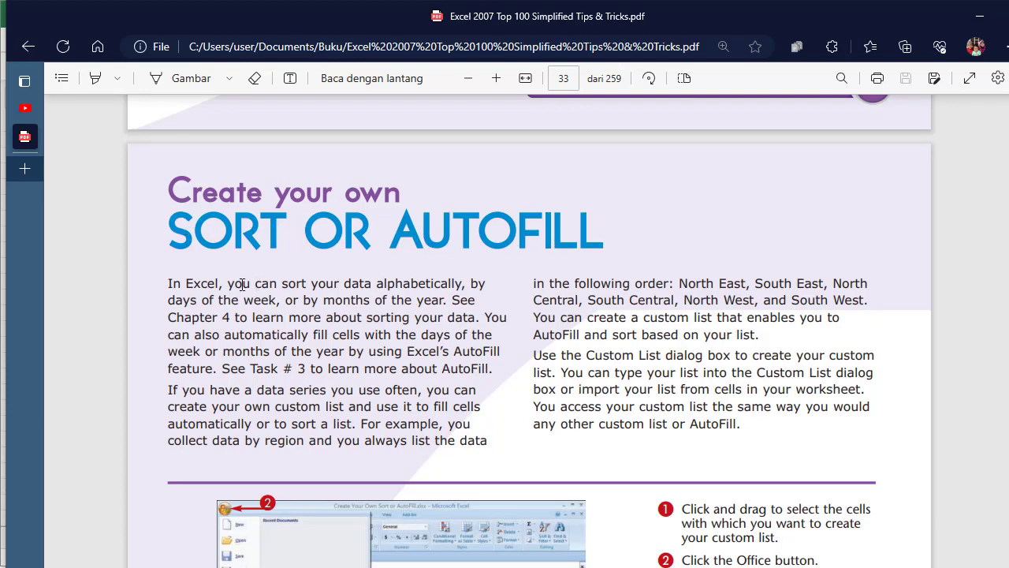
Read the task introduction, highlighting the opening paragraph, the North East to South West region order and the custom list sentence
left_click_drag(168, 288, 494, 368)
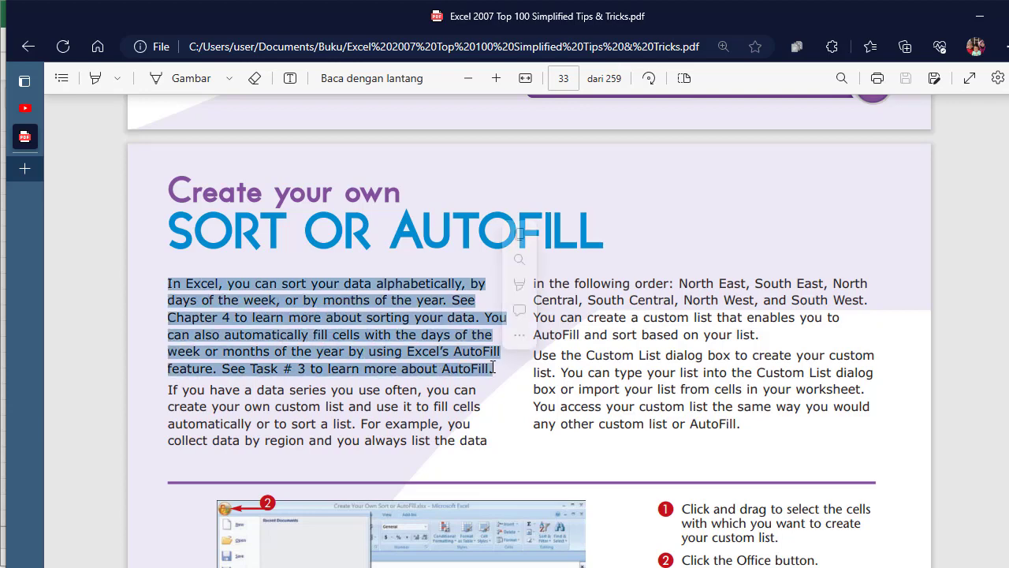
left_click(498, 398)
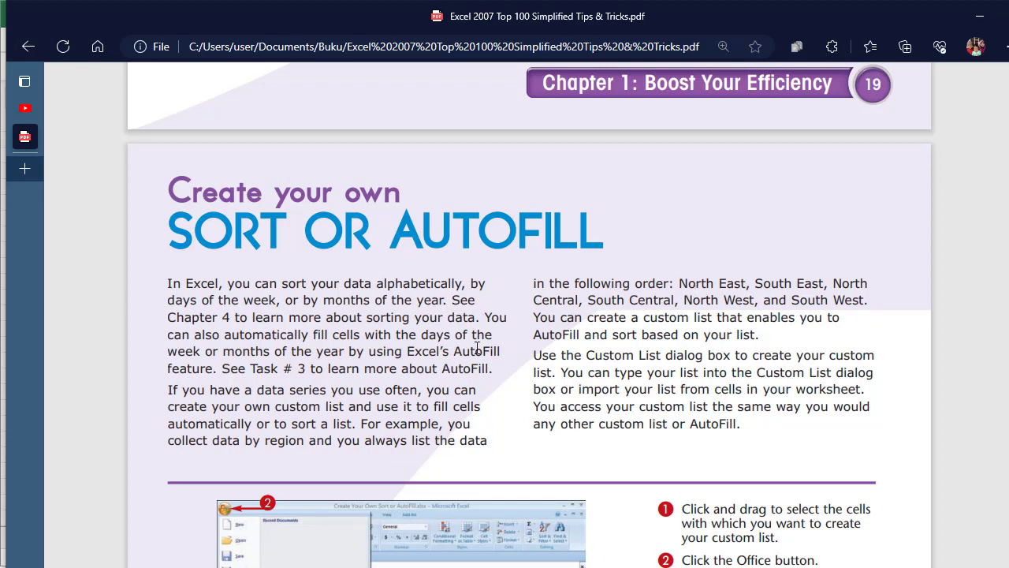
double_click(683, 288)
left_click(681, 286)
left_click_drag(680, 285, 865, 300)
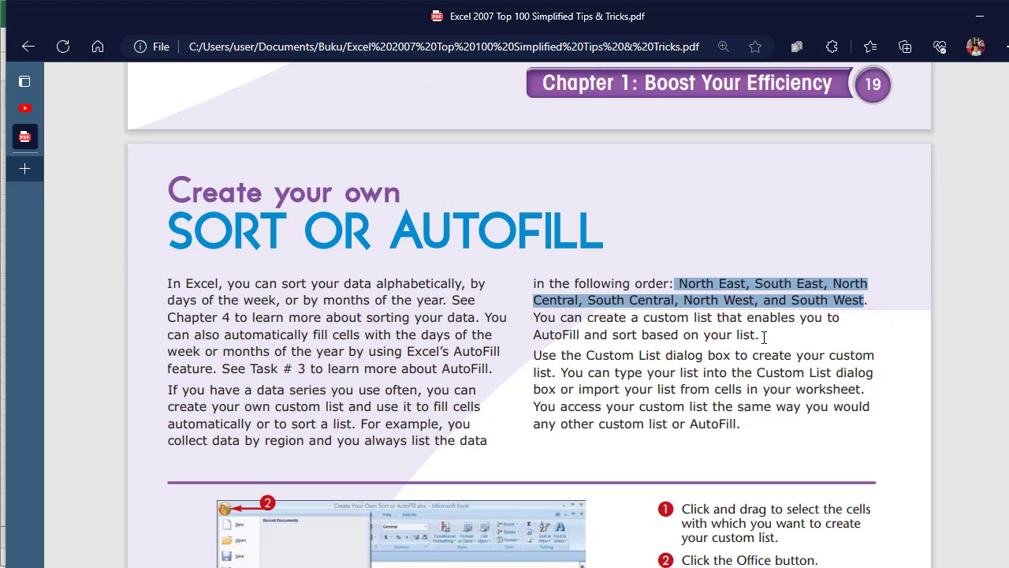
left_click_drag(760, 337, 533, 323)
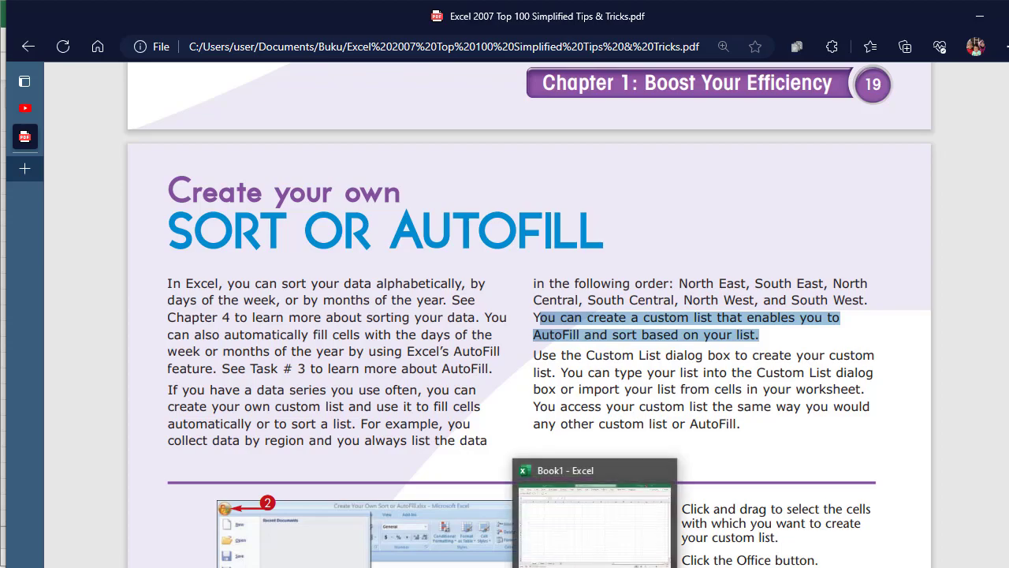
Switch to the Book1 workbook in Excel and enter the date 1/1/2023 in cell B2 of Sheet1
left_click(595, 567)
left_click(302, 331)
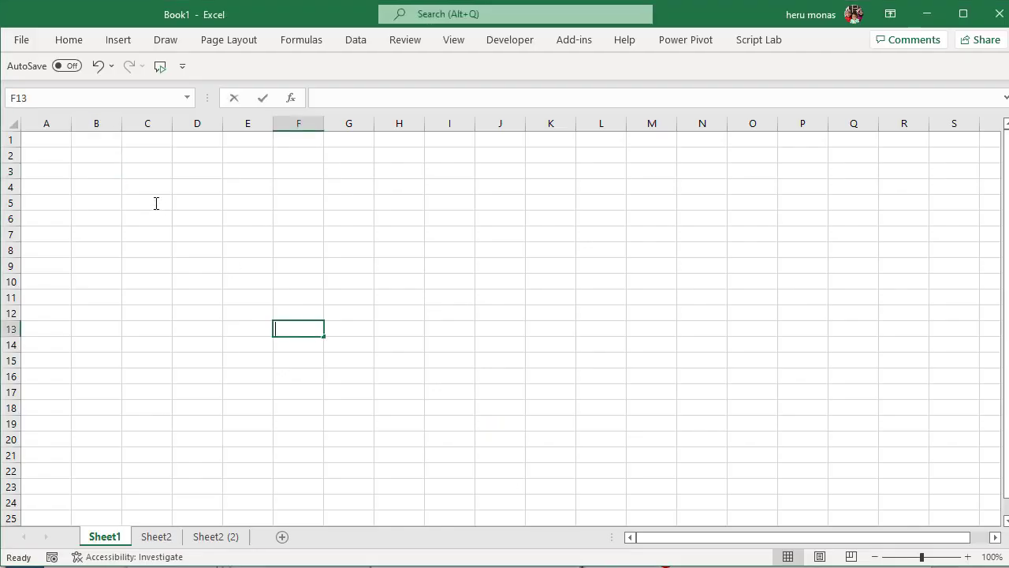
left_click(155, 203)
left_click(60, 154)
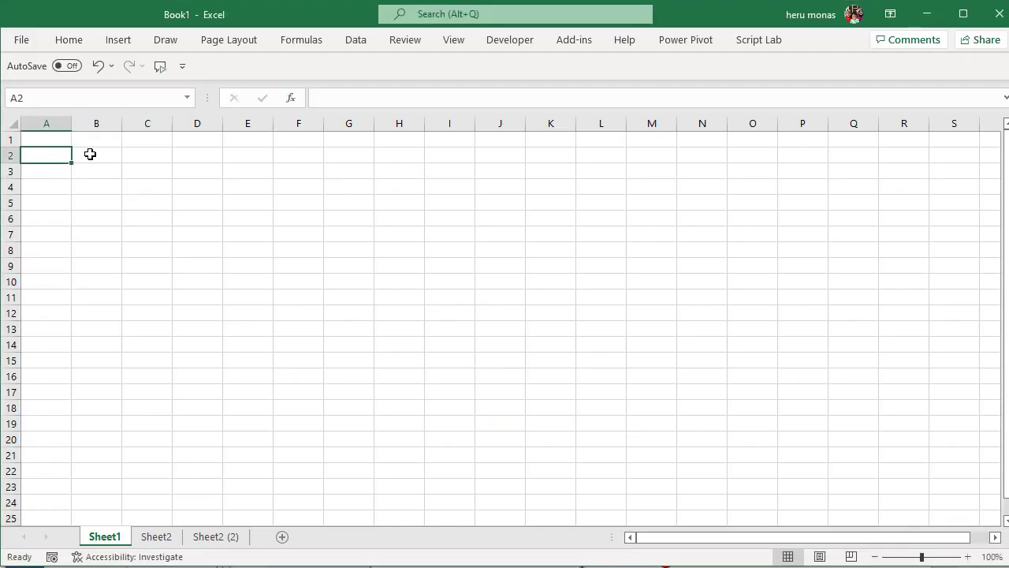
left_click(88, 154)
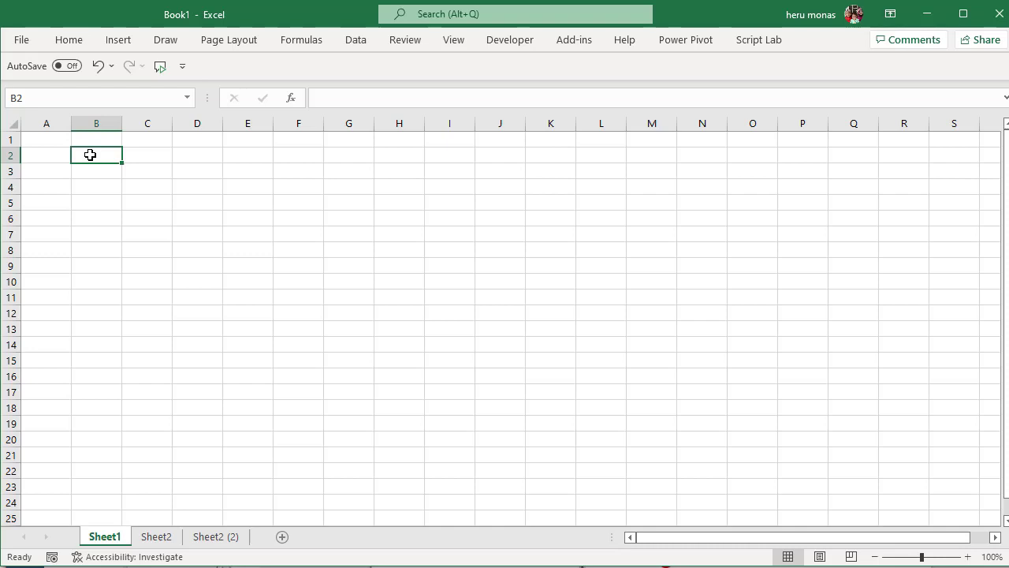
type("1/2/")
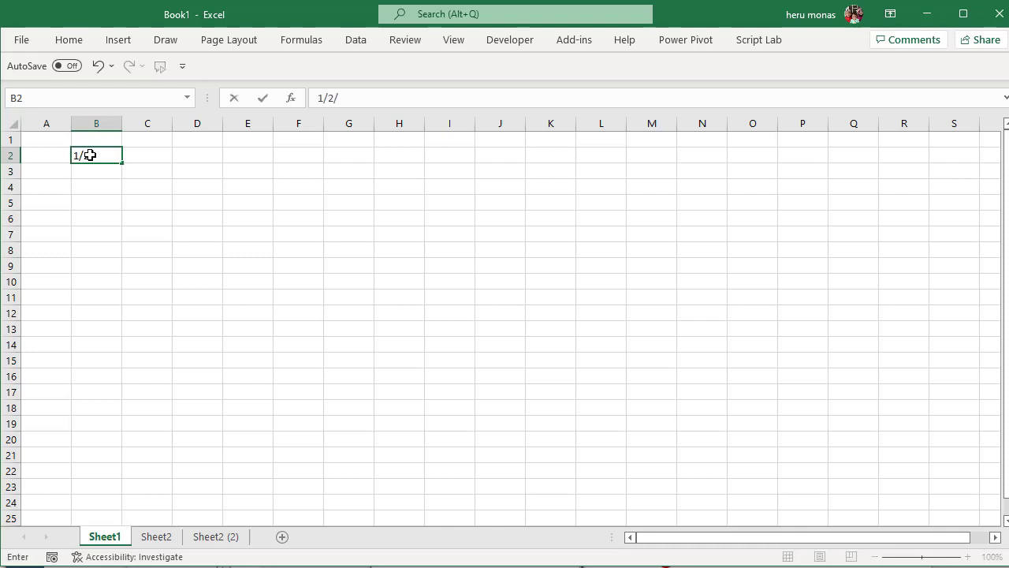
key("BackSpace")
key("BackSpace")
type("1/2023")
key("Return")
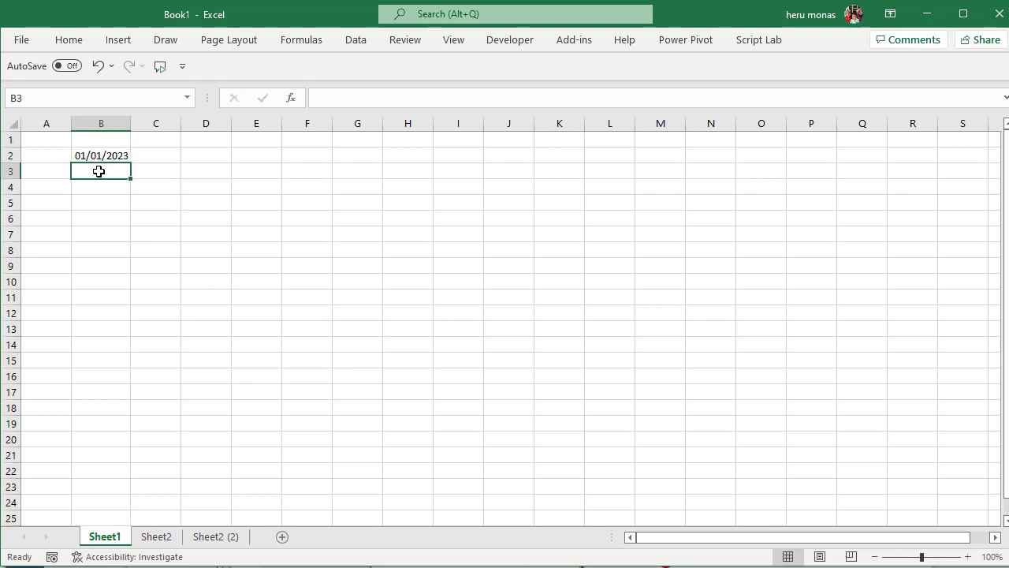
Enter 02/01/2023 in cell B3 and extend the daily date series from B2:B3 down to B12
type("02")
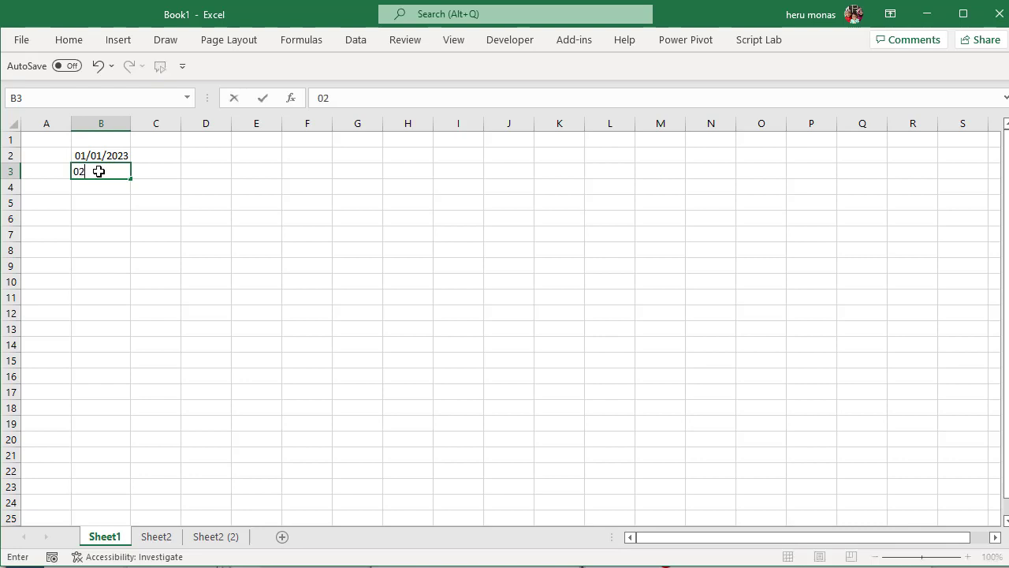
type("/01/2023")
left_click(186, 211)
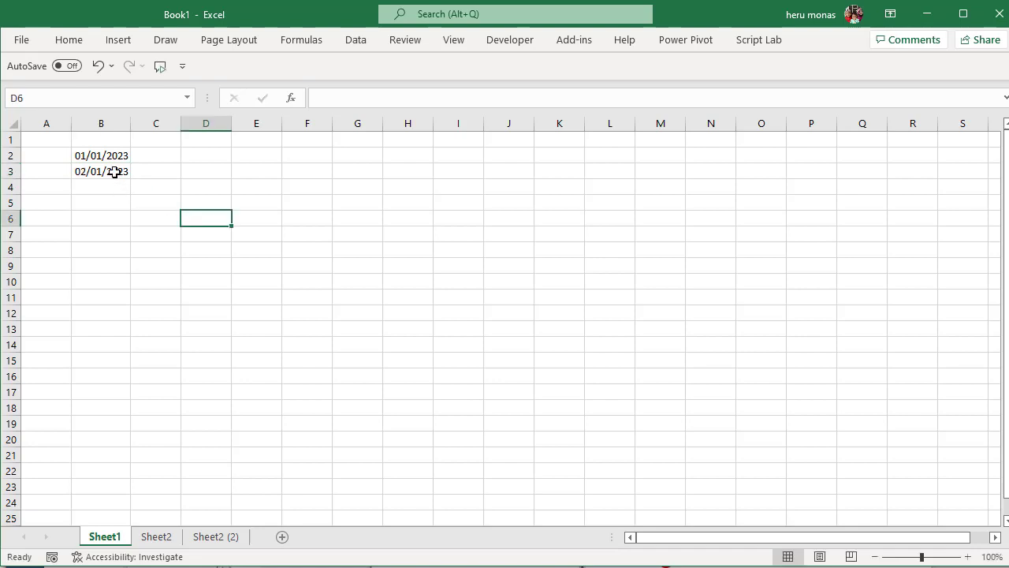
left_click_drag(113, 158, 119, 317)
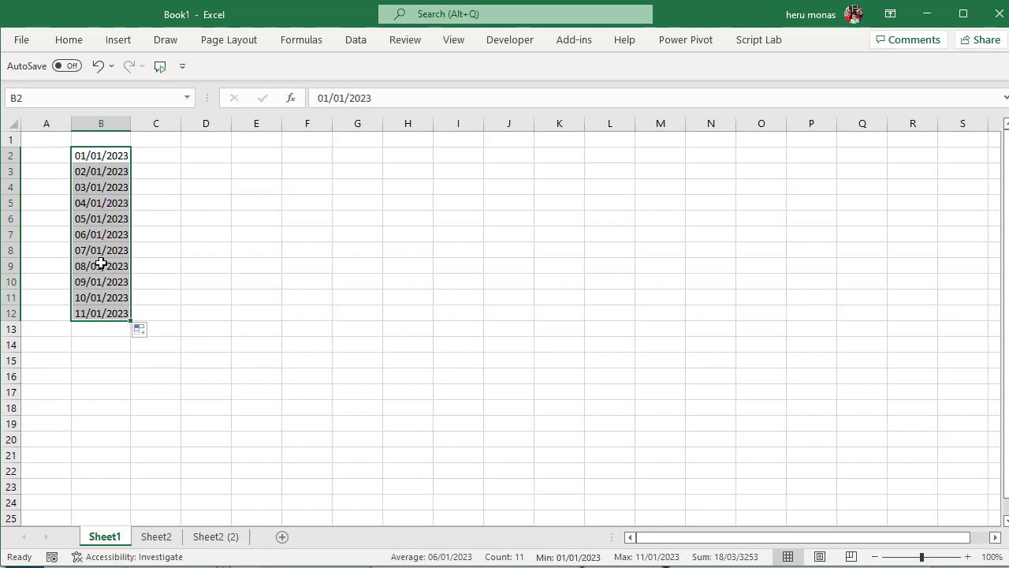
Enter jan 2023 in cell D2 and AutoFill the monthly series down to D12
left_click(208, 159)
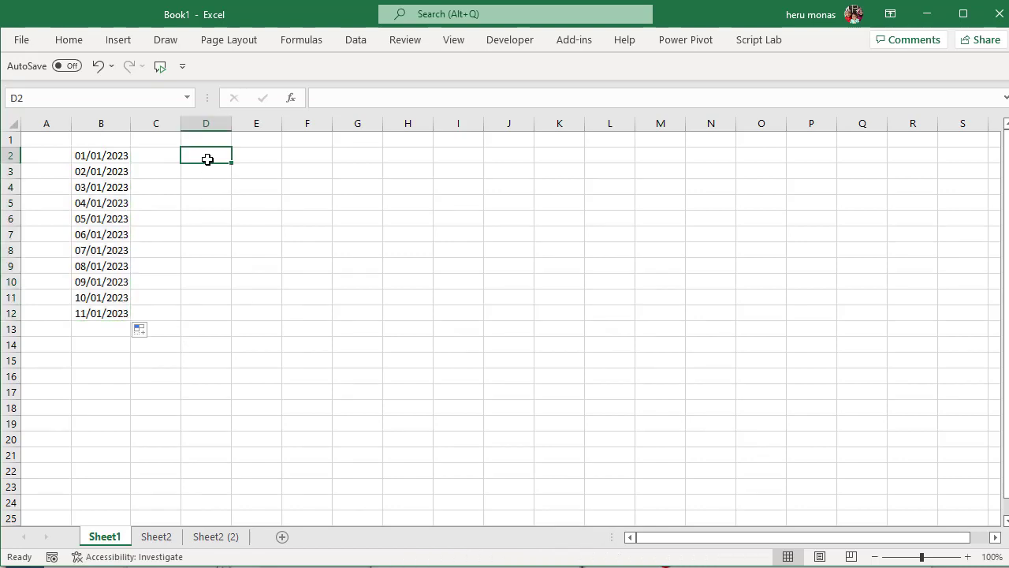
type("jan 203")
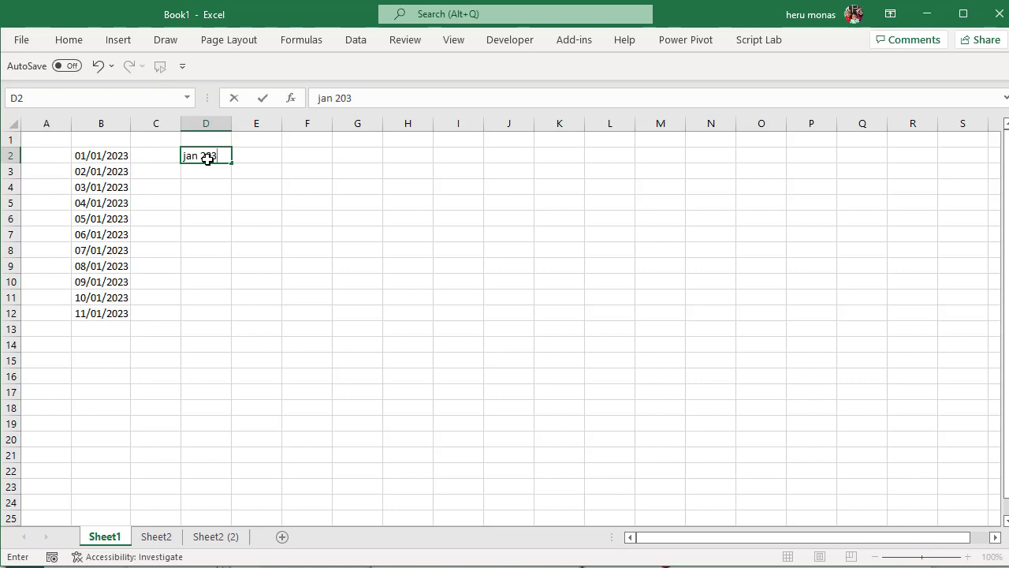
key("BackSpace")
type("23")
key("Return")
left_click(221, 153)
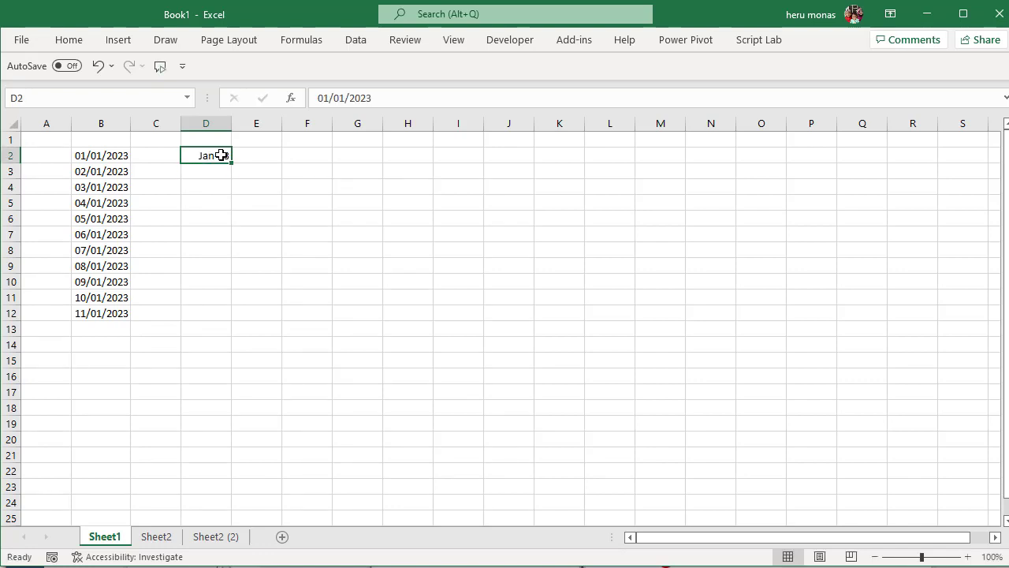
left_click_drag(233, 167, 231, 322)
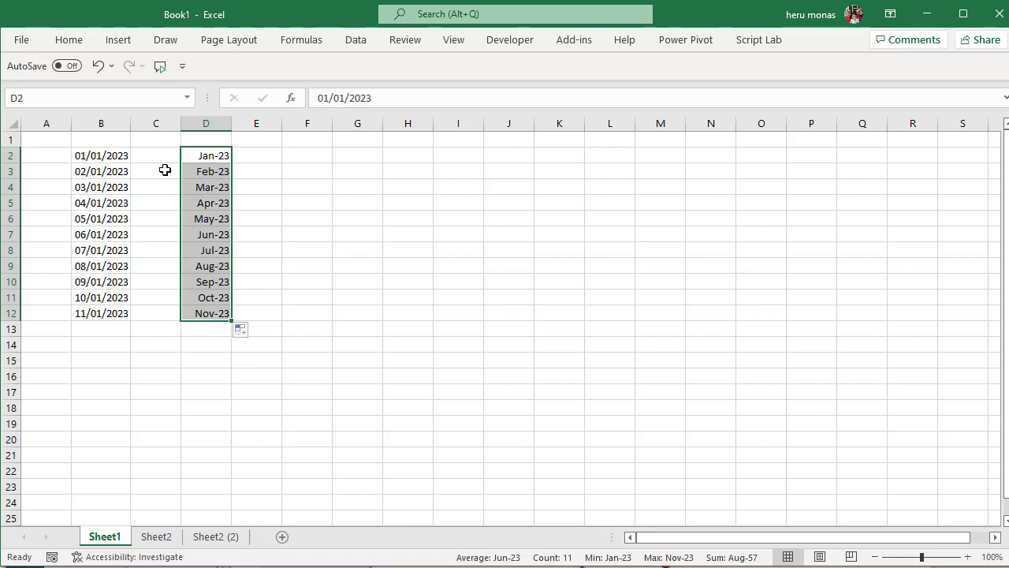
left_click(112, 158)
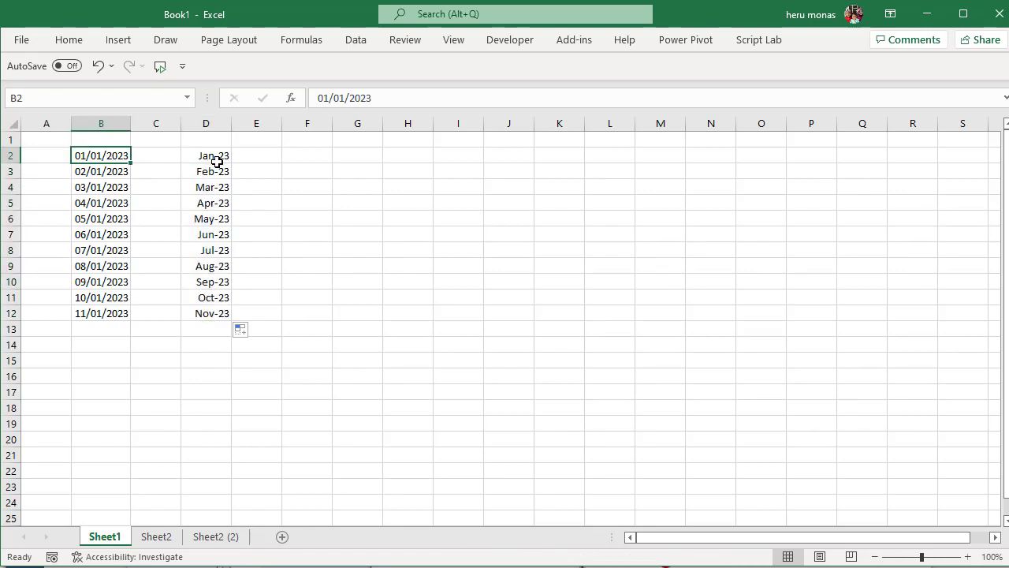
left_click(218, 161)
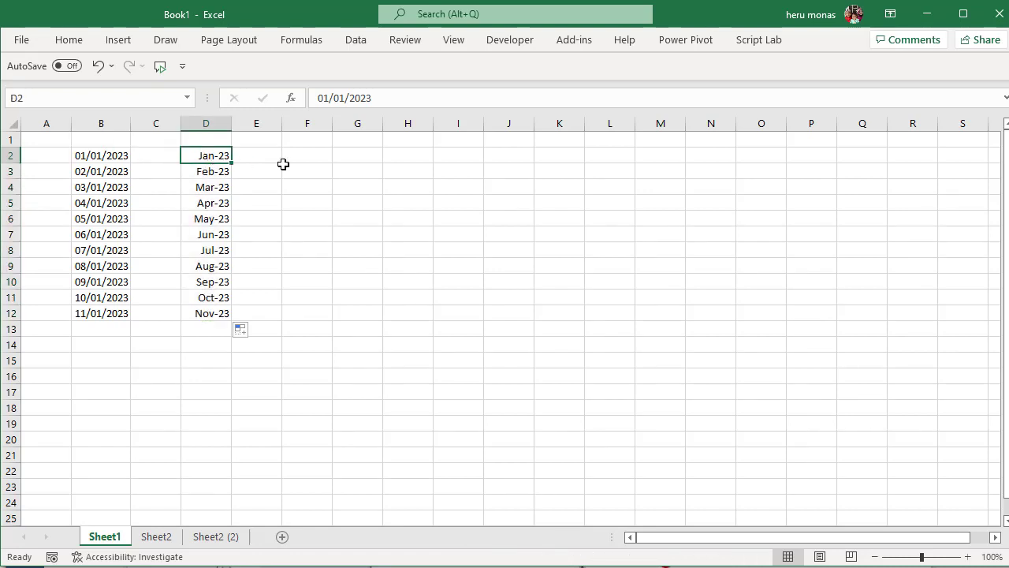
Enter Sunday in F2 and Monday in F3, and AutoFill the weekday series down to F11
left_click(308, 159)
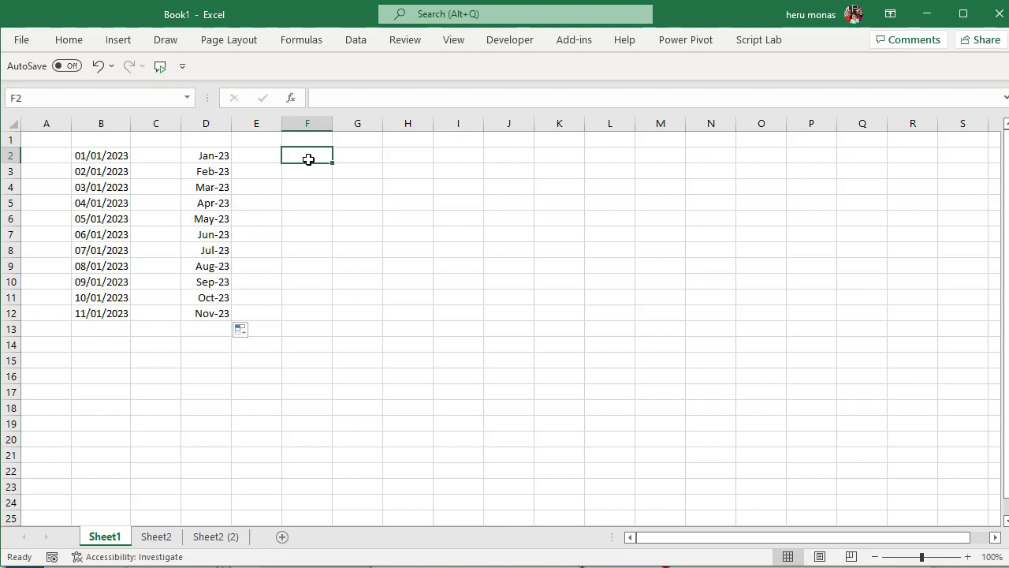
type("Sunday")
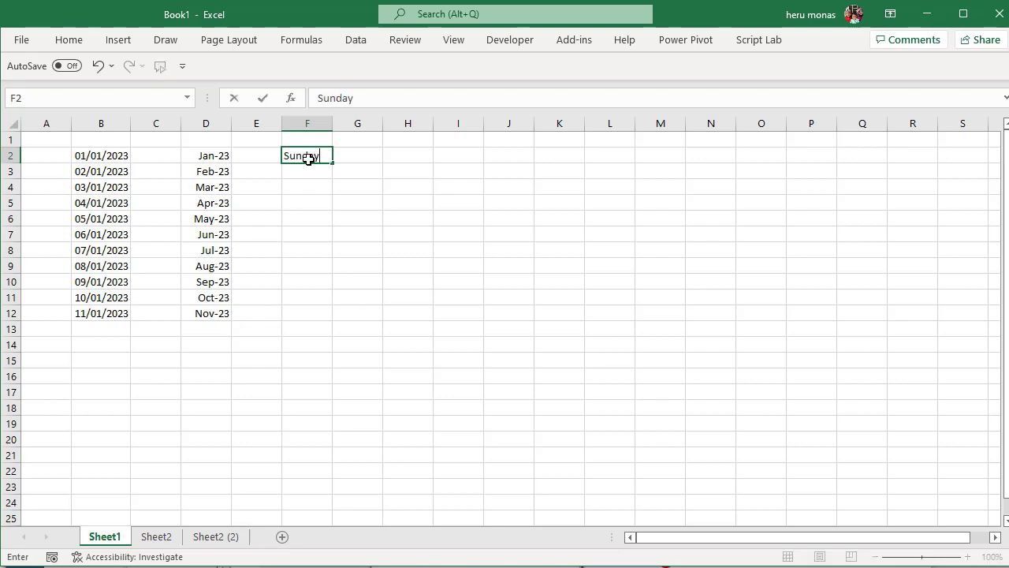
left_click(308, 169)
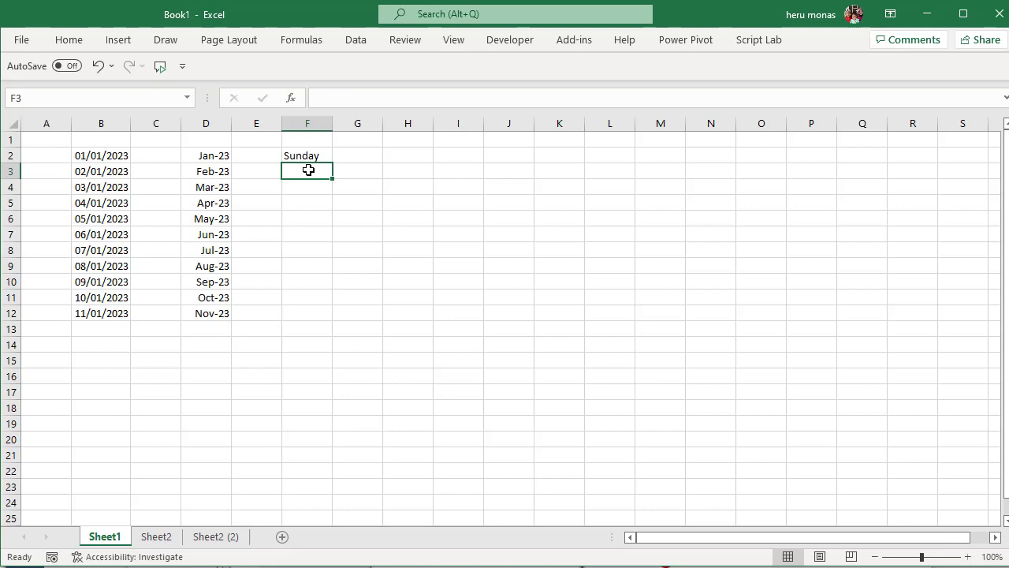
type("Monsday")
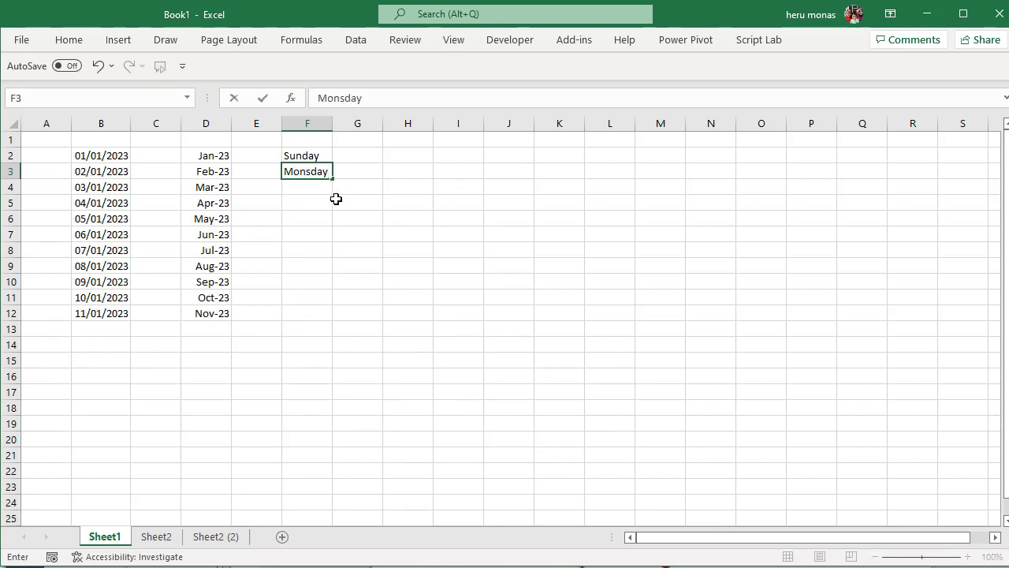
key("BackSpace")
key("BackSpace")
key("BackSpace")
type("s")
key("BackSpace")
type("day")
left_click_drag(325, 158, 324, 301)
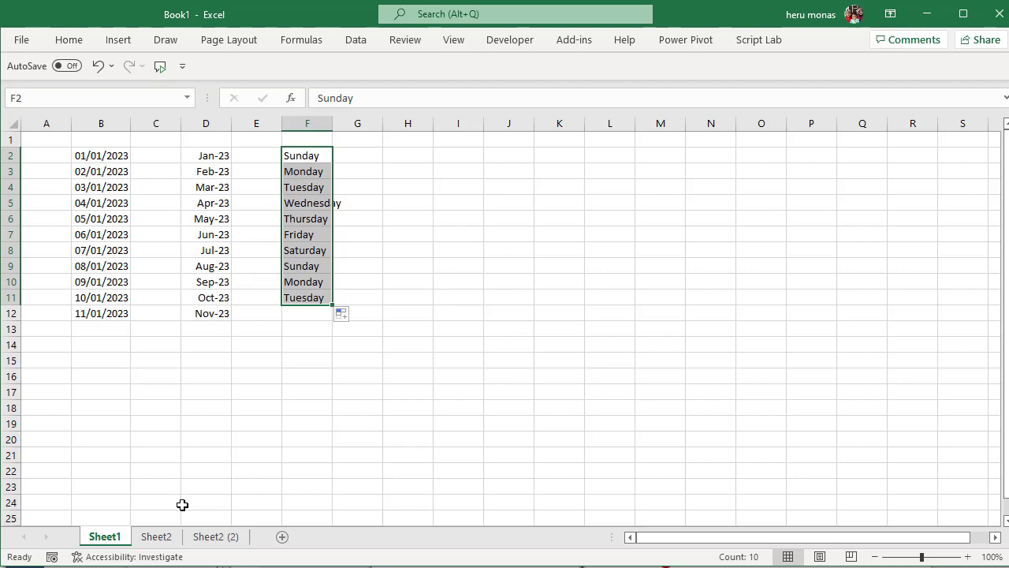
Switch to Sheet2 and examine the Kota column from its header and first city
left_click(156, 536)
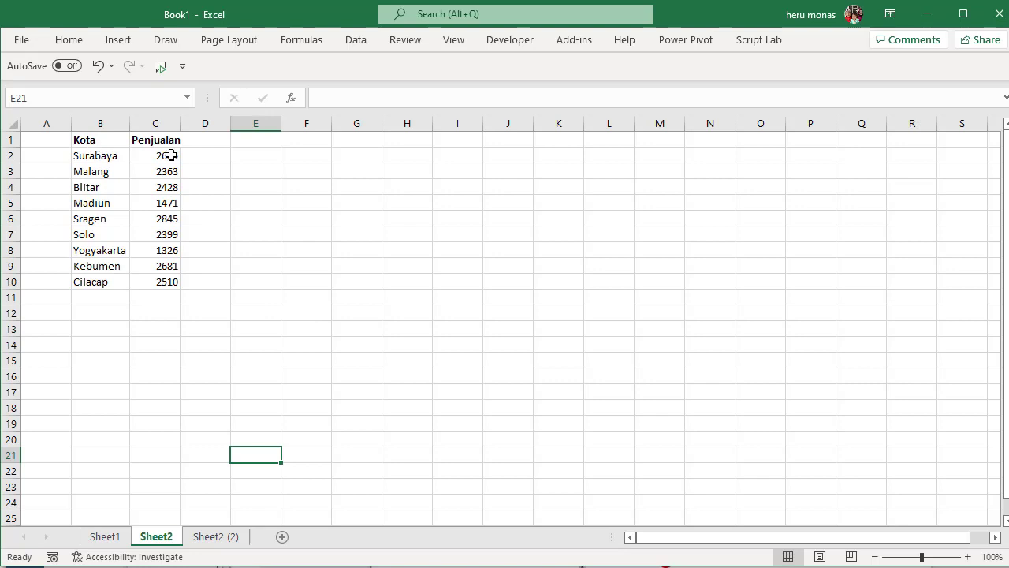
left_click(108, 143)
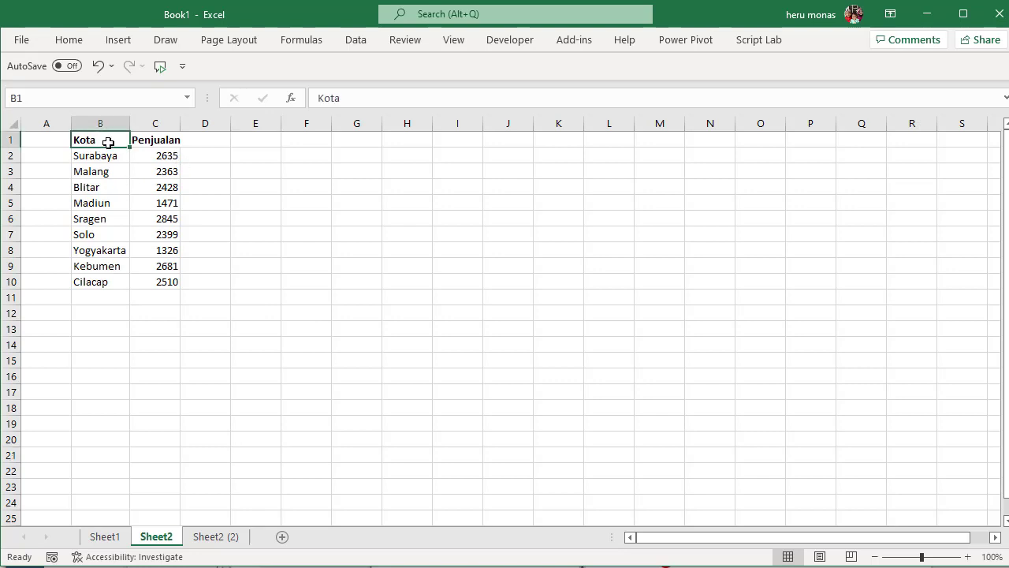
left_click(115, 157)
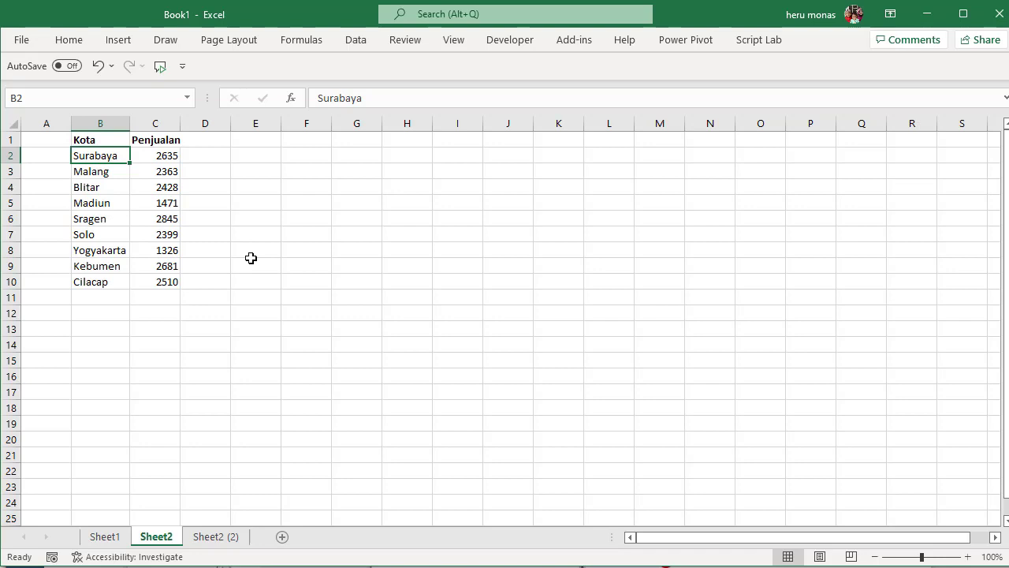
Enter the city names Surabaya, Malang and Blitar in cells G2 to G4 of Sheet2
left_click(365, 161)
type("Su")
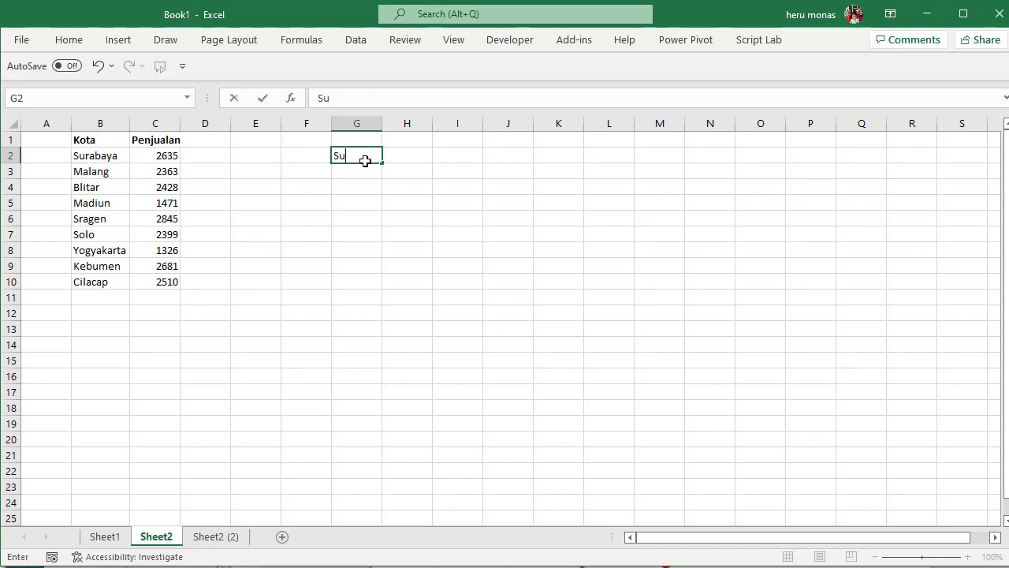
type("rabaya")
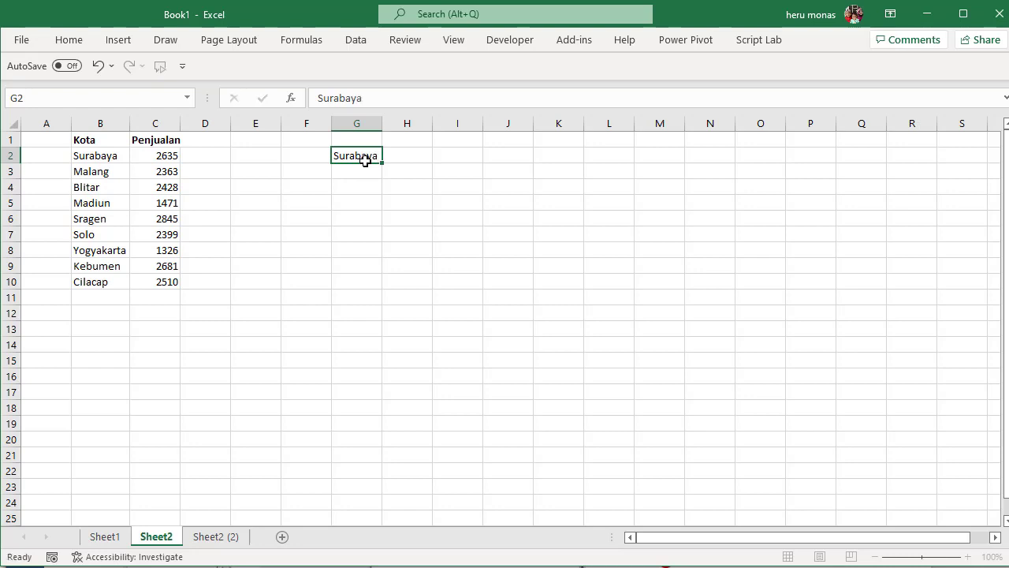
key("Return")
type("Malang")
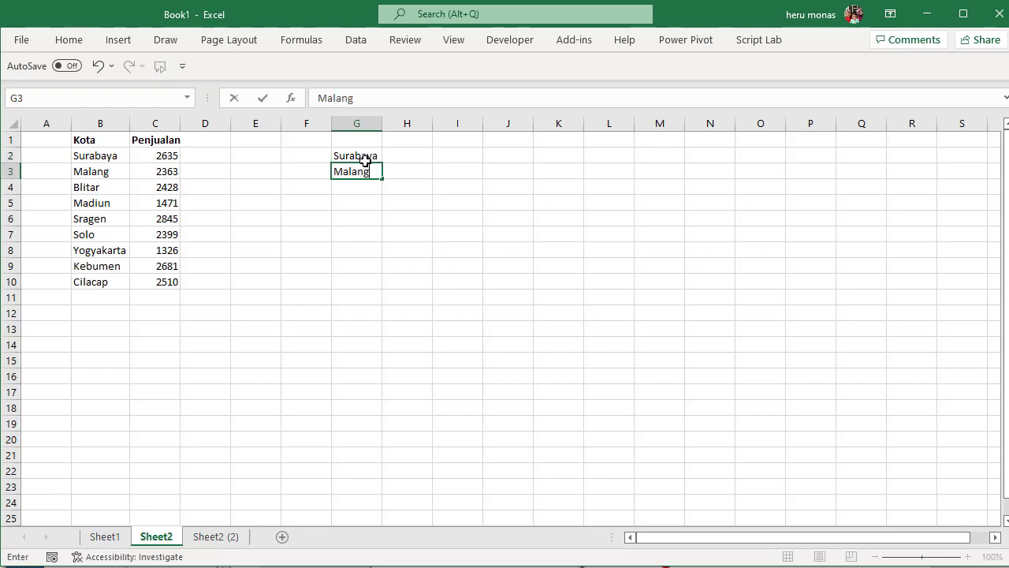
key("Return")
type("Blitar")
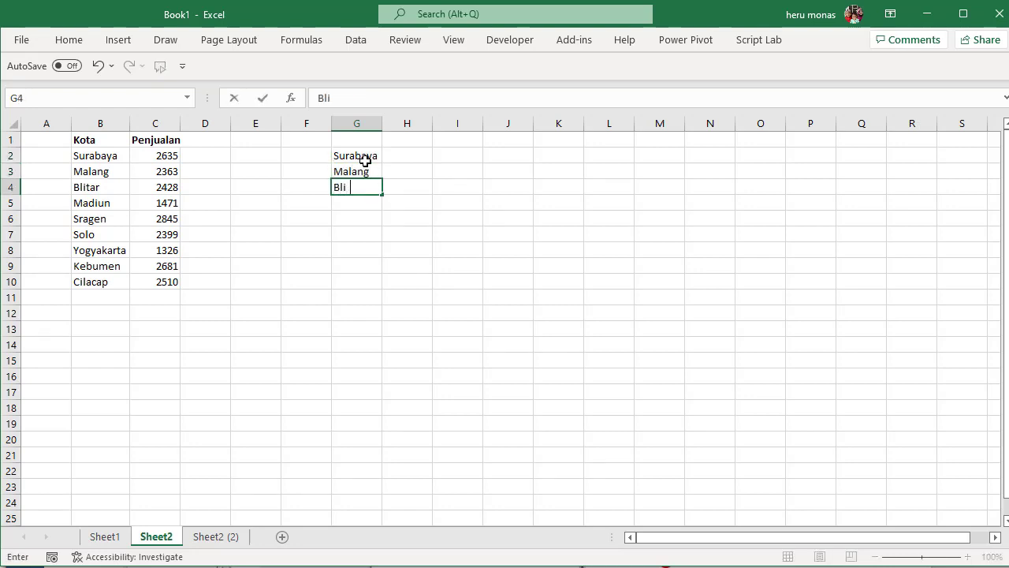
left_click(401, 238)
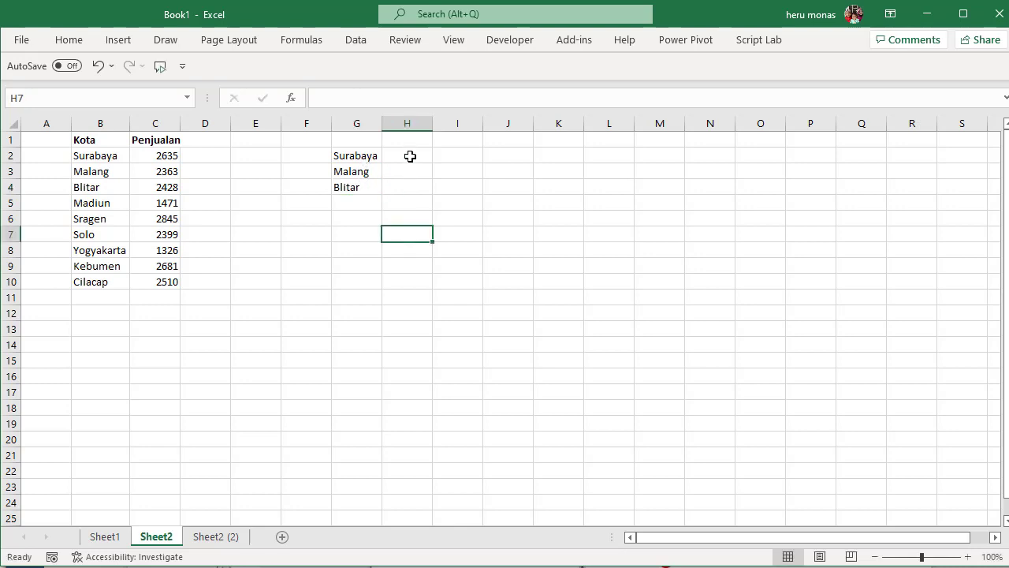
left_click(408, 156)
left_click(406, 172)
left_click(405, 183)
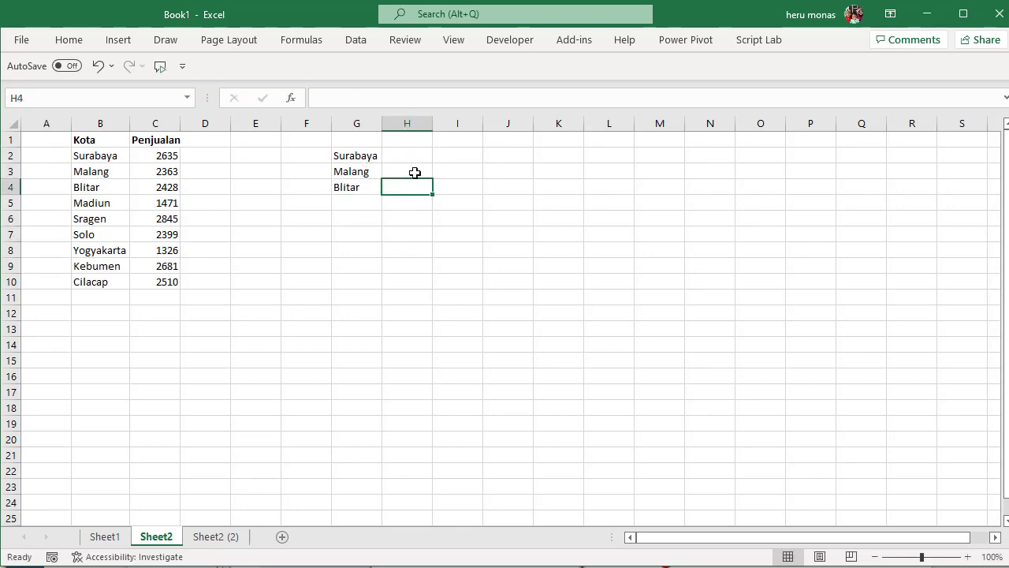
left_click(417, 158)
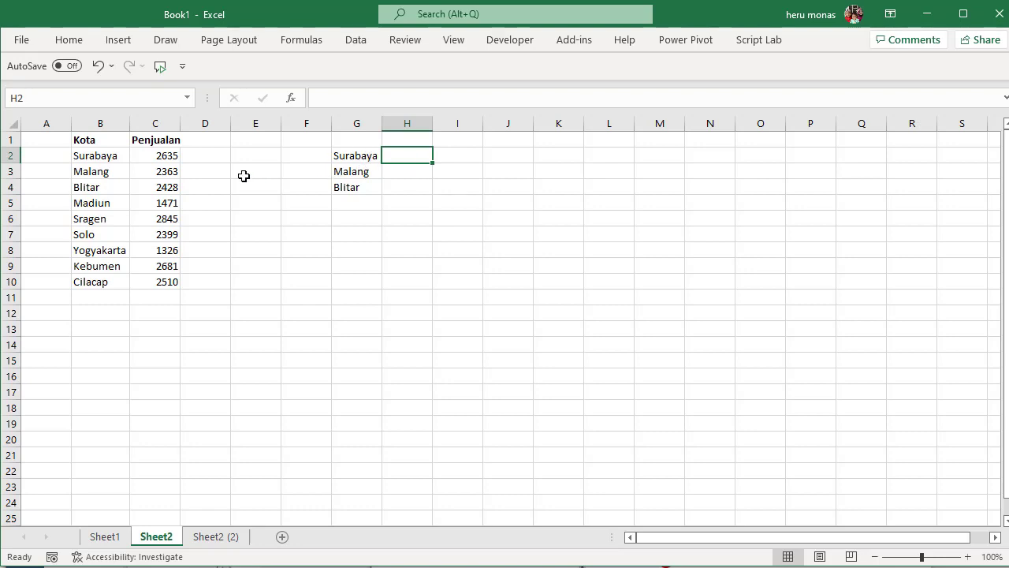
left_click(105, 537)
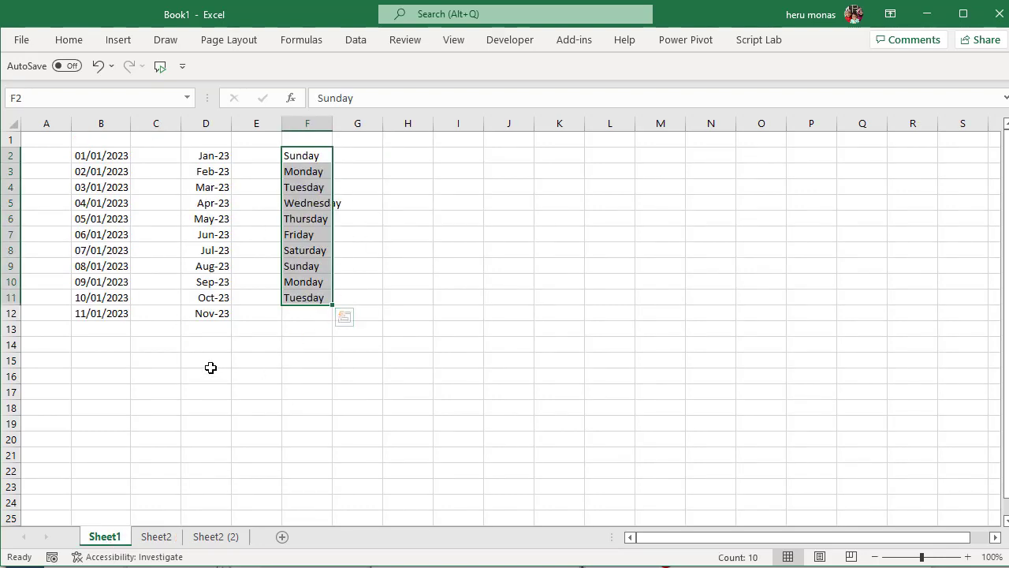
left_click(157, 537)
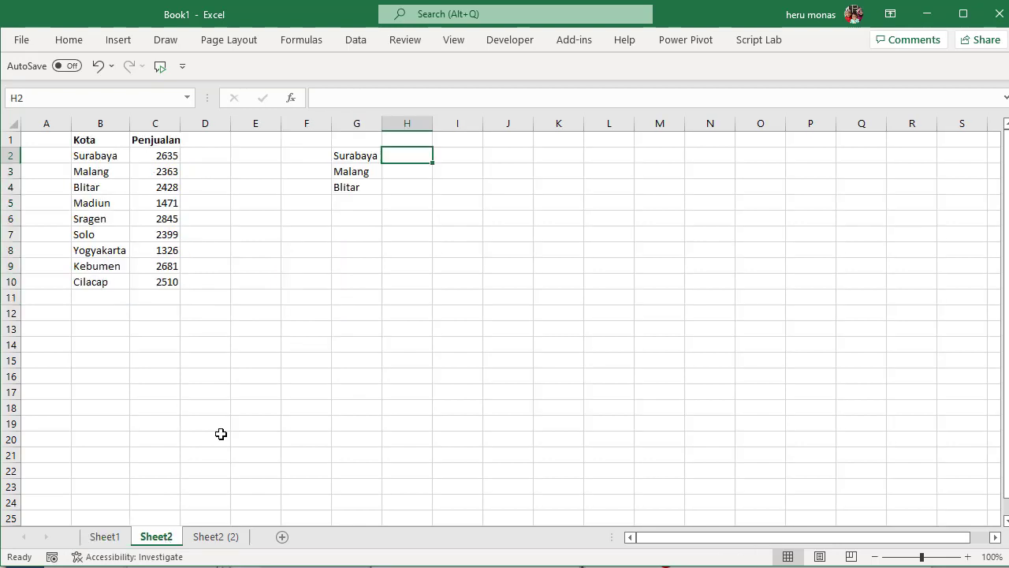
Try to AutoFill the cities from G2:G3 down to G11, and clear the filled cells G2:G11
left_click(346, 223)
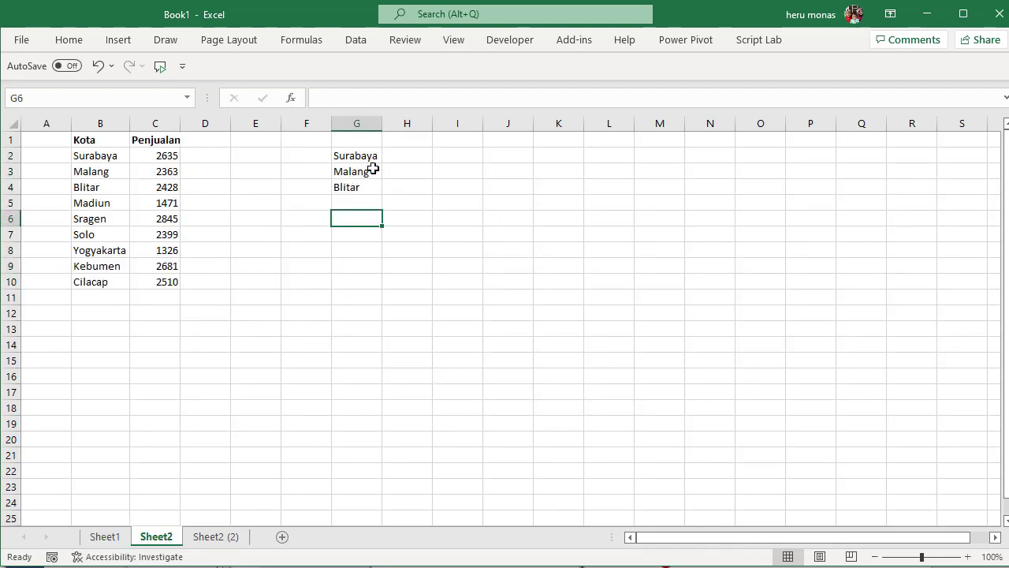
left_click(373, 170)
left_click(372, 157)
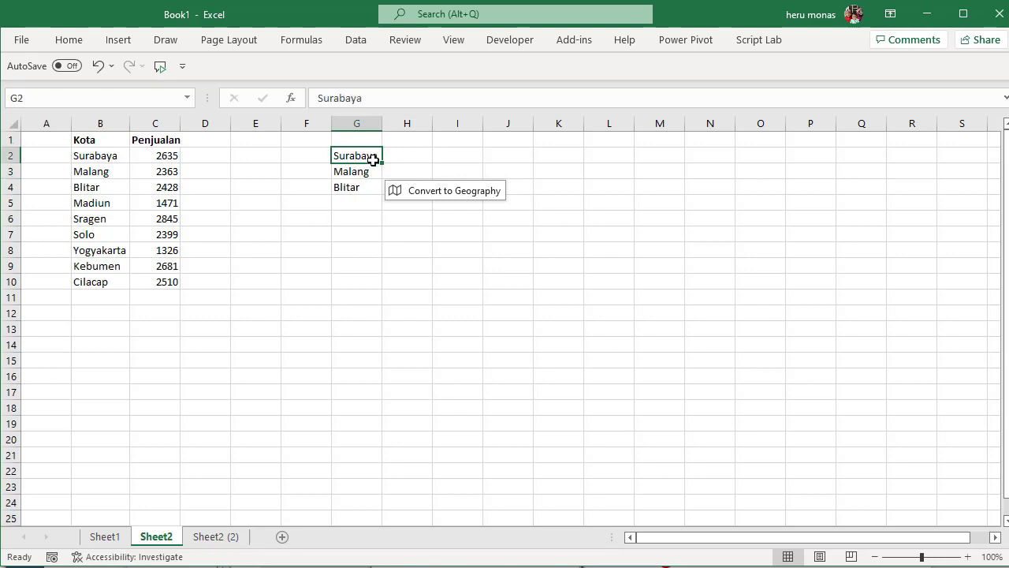
left_click_drag(374, 159, 379, 313)
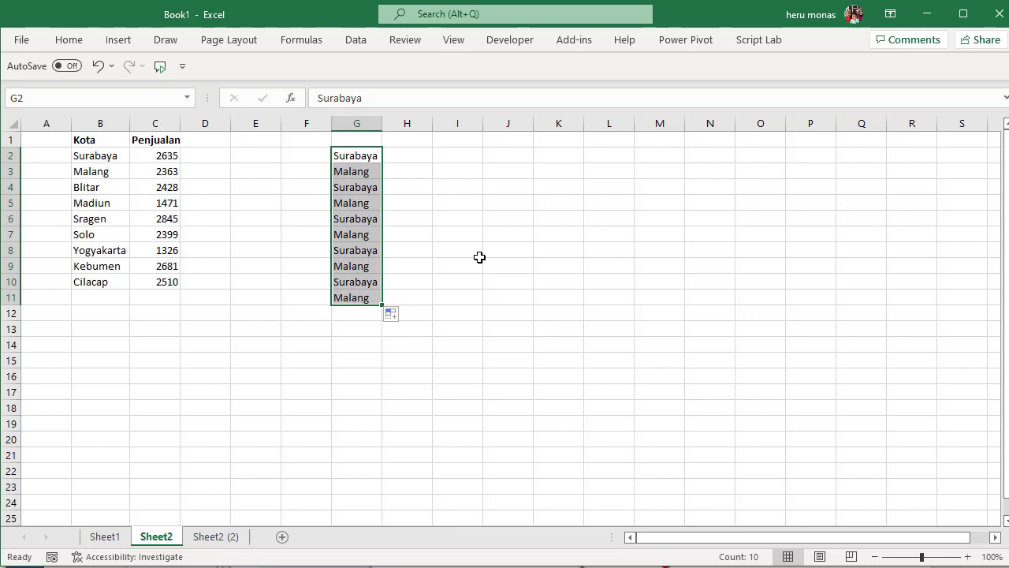
key("Delete")
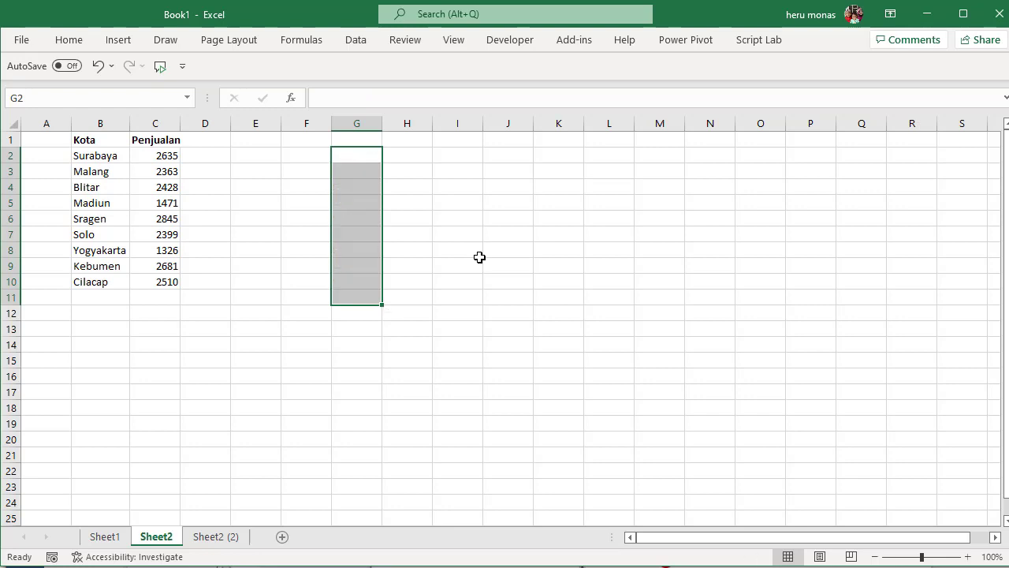
left_click(278, 237)
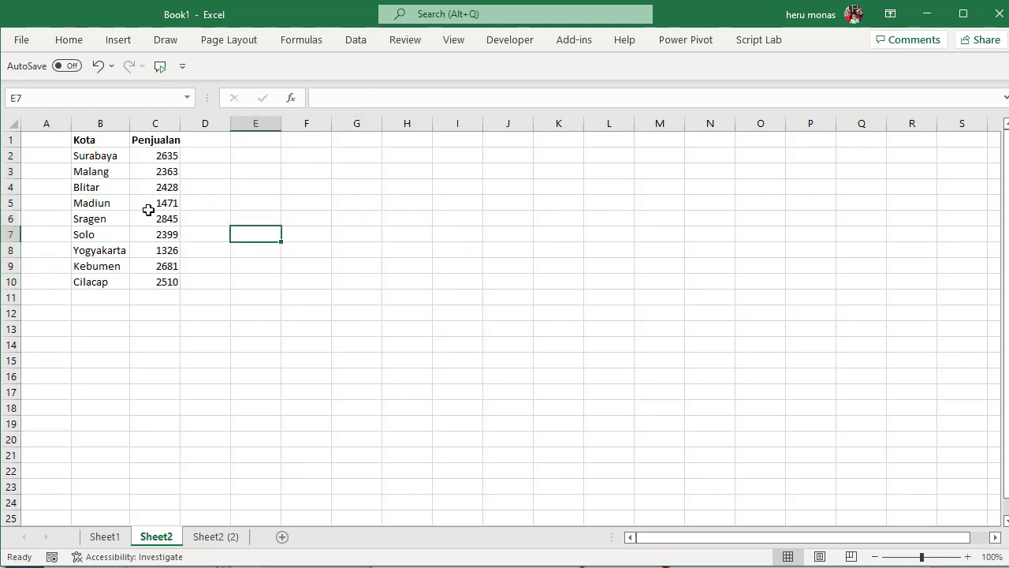
Copy the city names in B2:B10 to the range starting at H2, and delete the pasted copy
left_click_drag(105, 156, 98, 283)
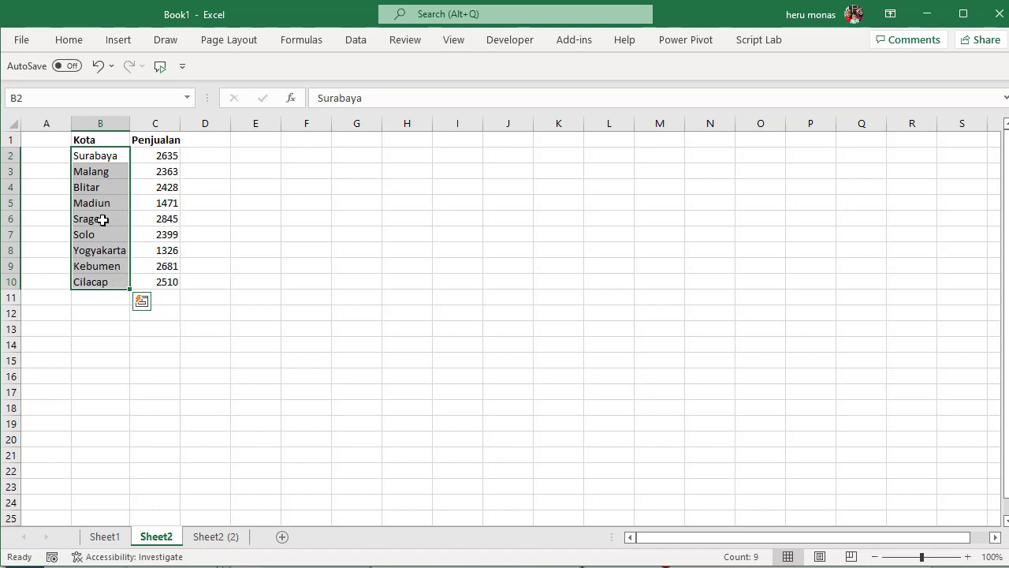
key("ctrl+c")
left_click(425, 160)
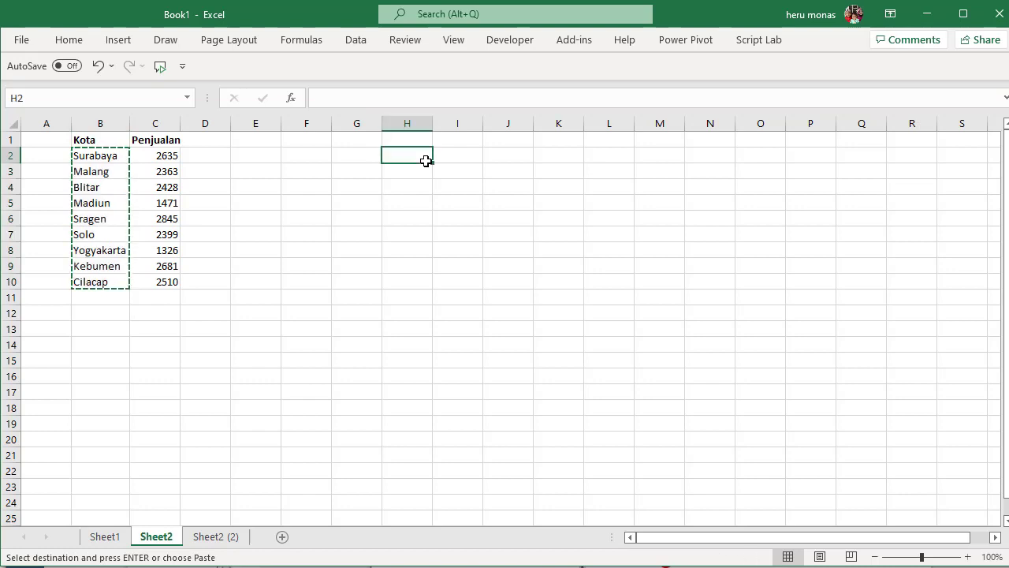
key("ctrl+v")
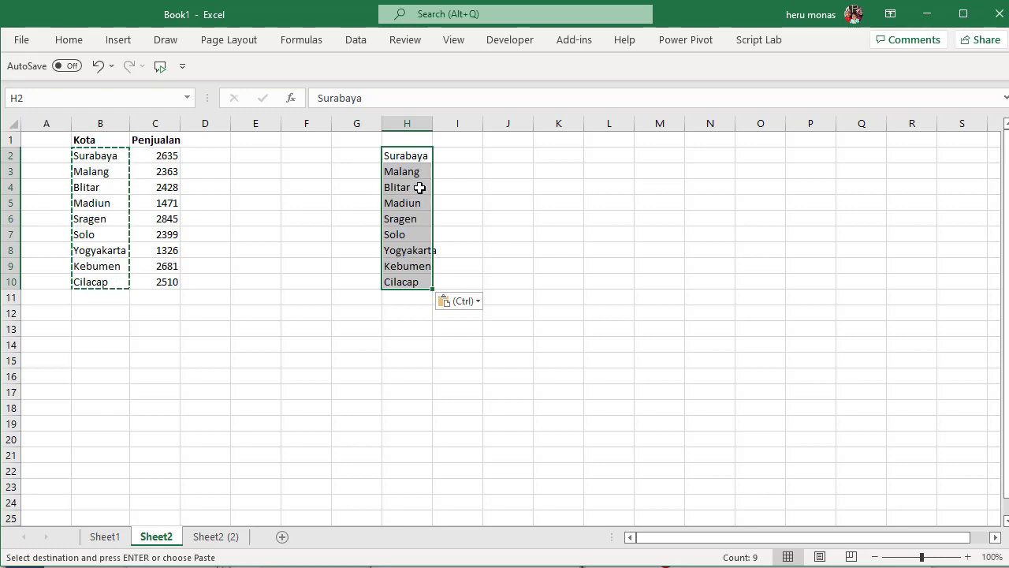
key("Delete")
left_click(291, 237)
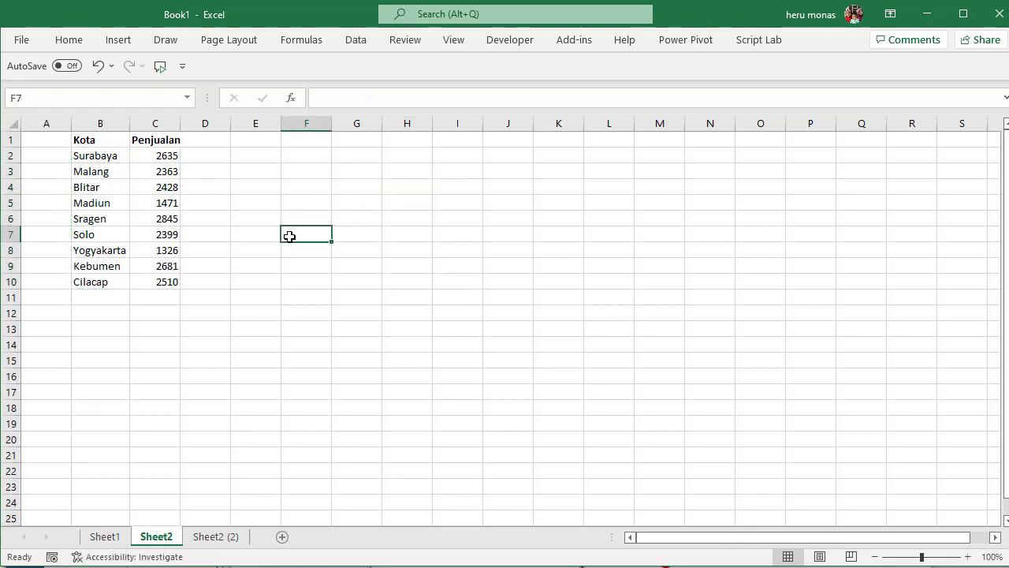
left_click(300, 212)
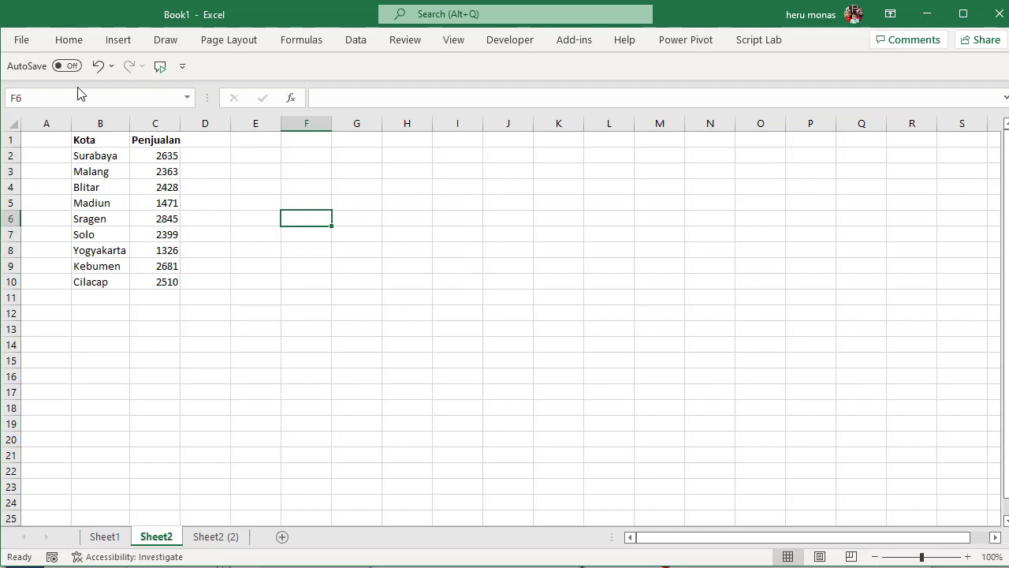
Open the Custom Lists editor from the General section of Excel's advanced options
left_click(26, 45)
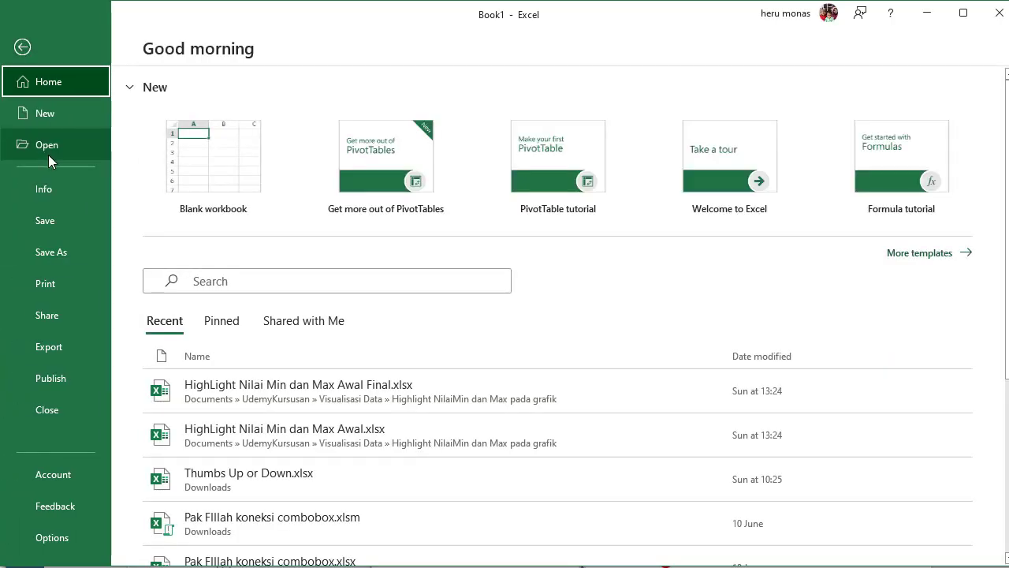
left_click(63, 538)
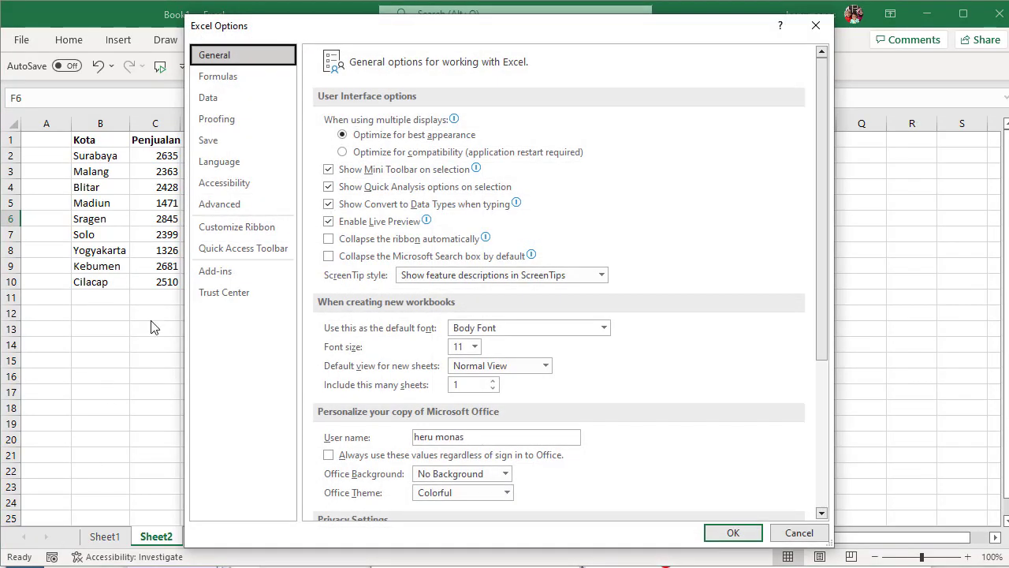
left_click(256, 209)
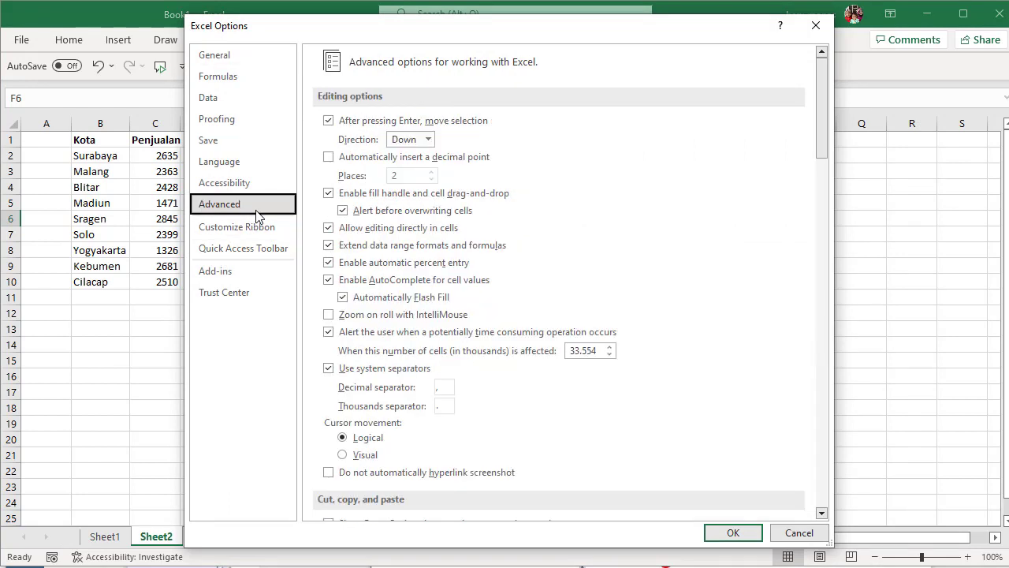
left_click_drag(825, 142, 814, 436)
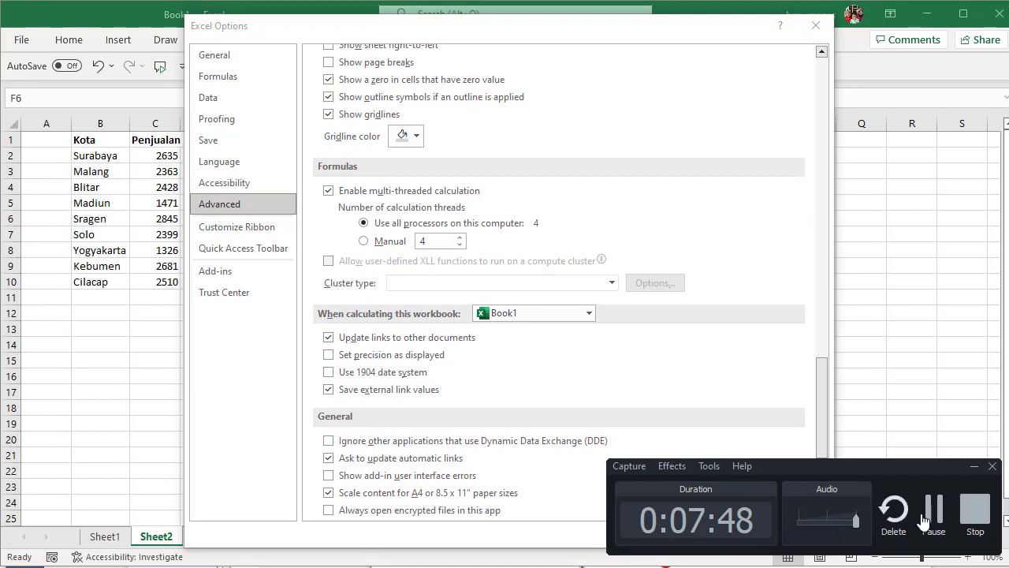
left_click(932, 520)
left_click_drag(820, 414, 819, 462)
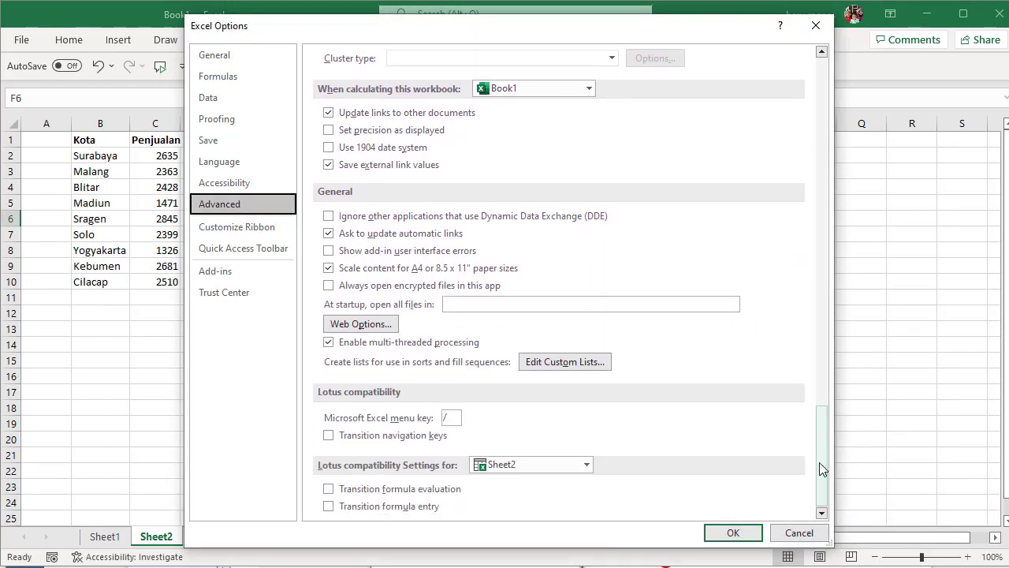
left_click(568, 361)
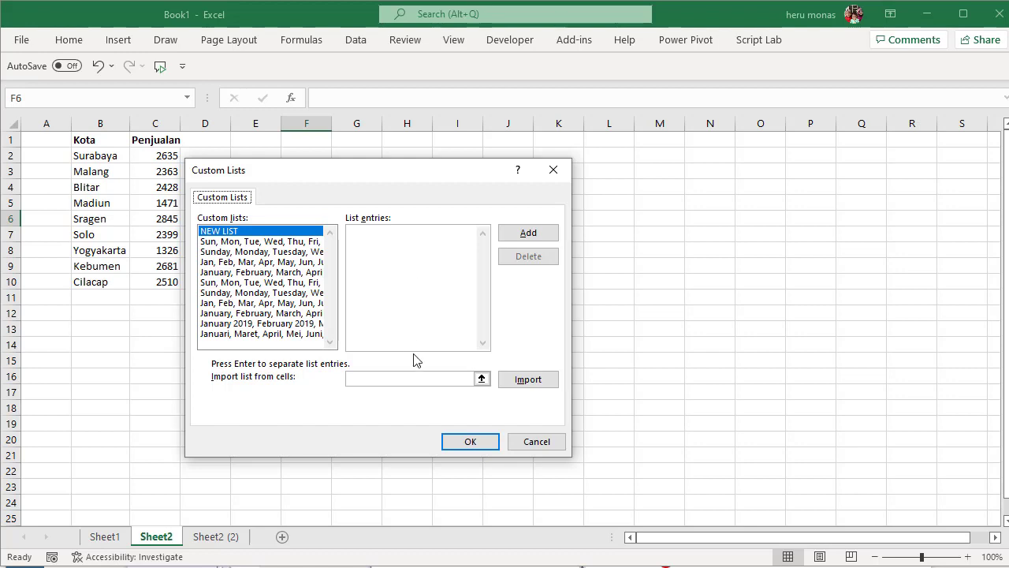
Import the city names in B2:B10 as a new custom list and accept the Custom Lists and Excel options
left_click(405, 380)
left_click(402, 380)
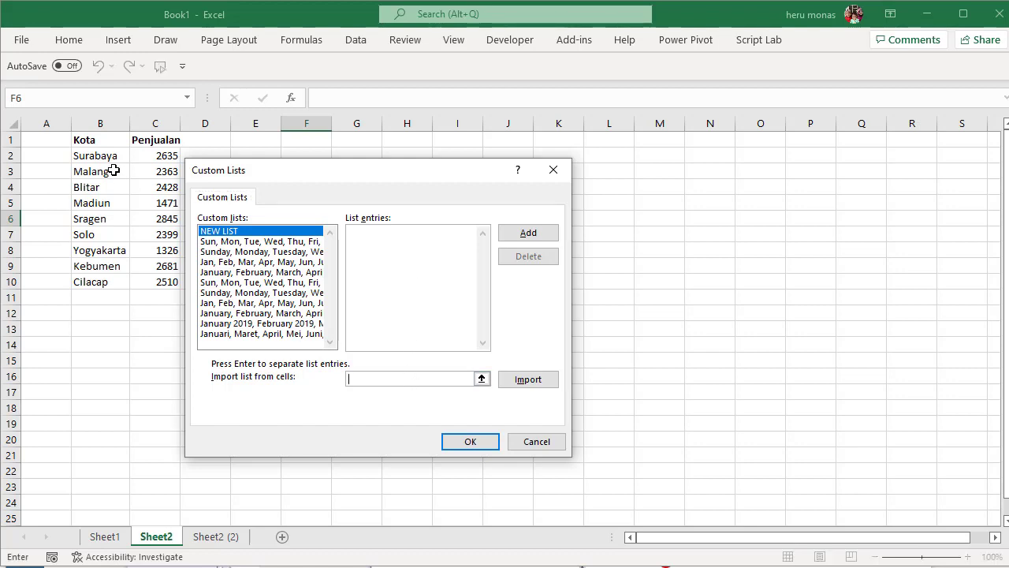
left_click_drag(112, 160, 110, 274)
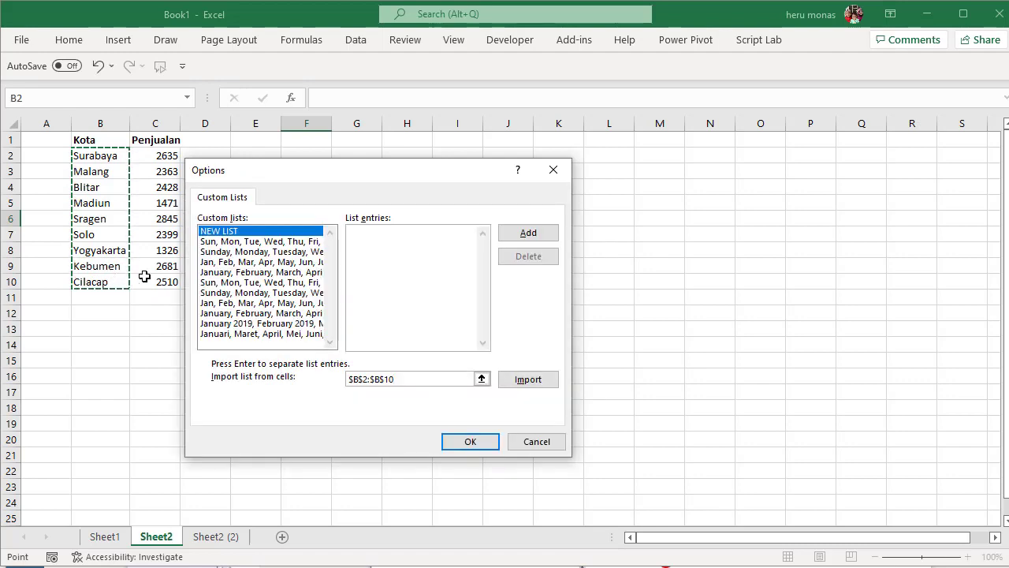
left_click(524, 380)
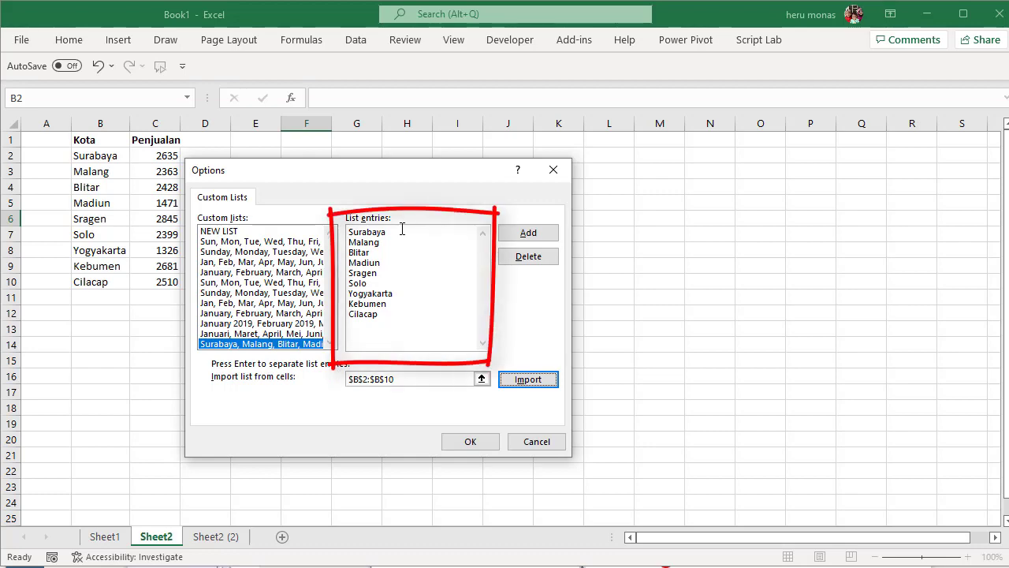
left_click(465, 442)
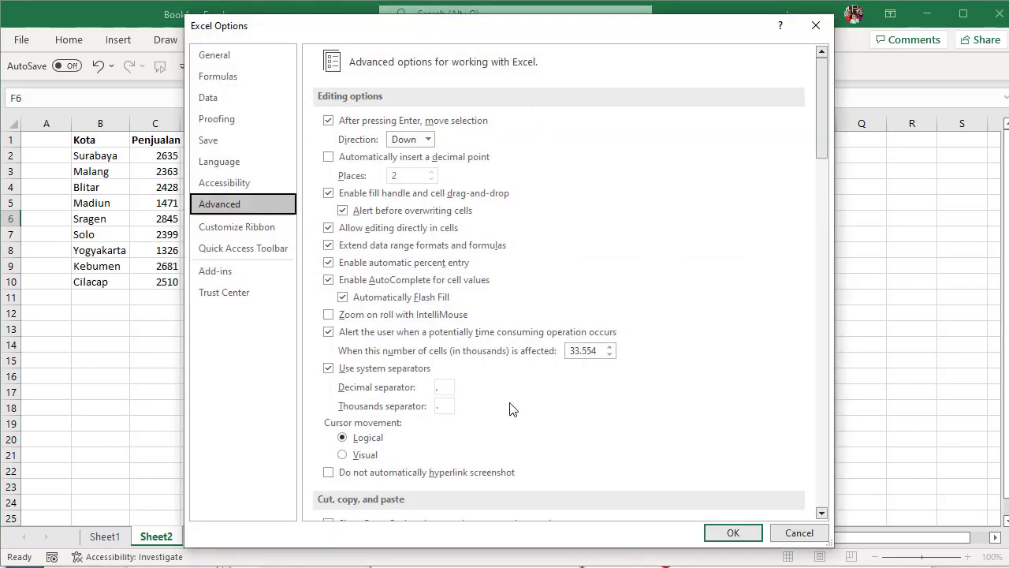
left_click(727, 534)
left_click(440, 295)
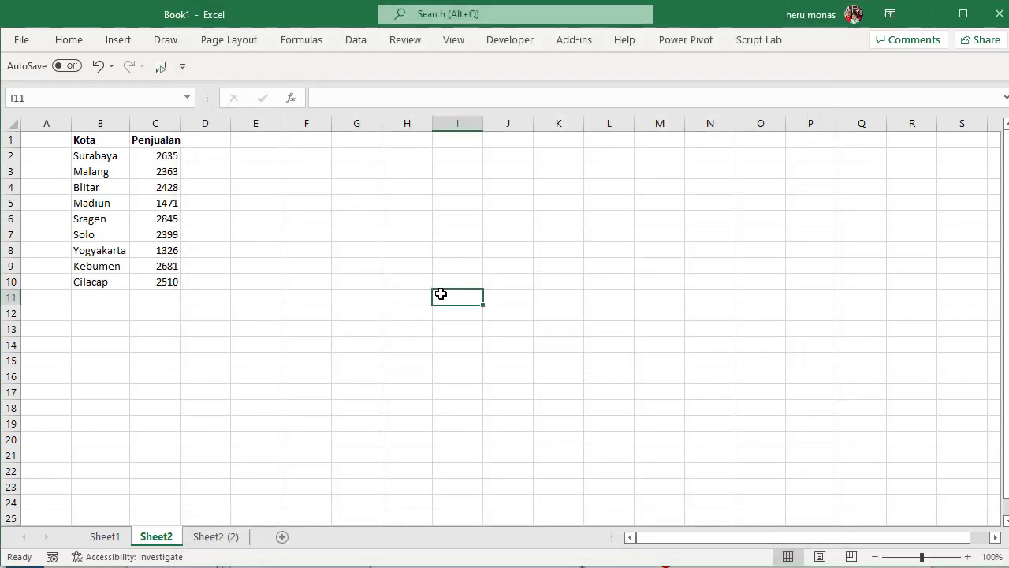
Enter Surabaya in F2 and Malang in F3, and AutoFill the city names down to F10
left_click(312, 158)
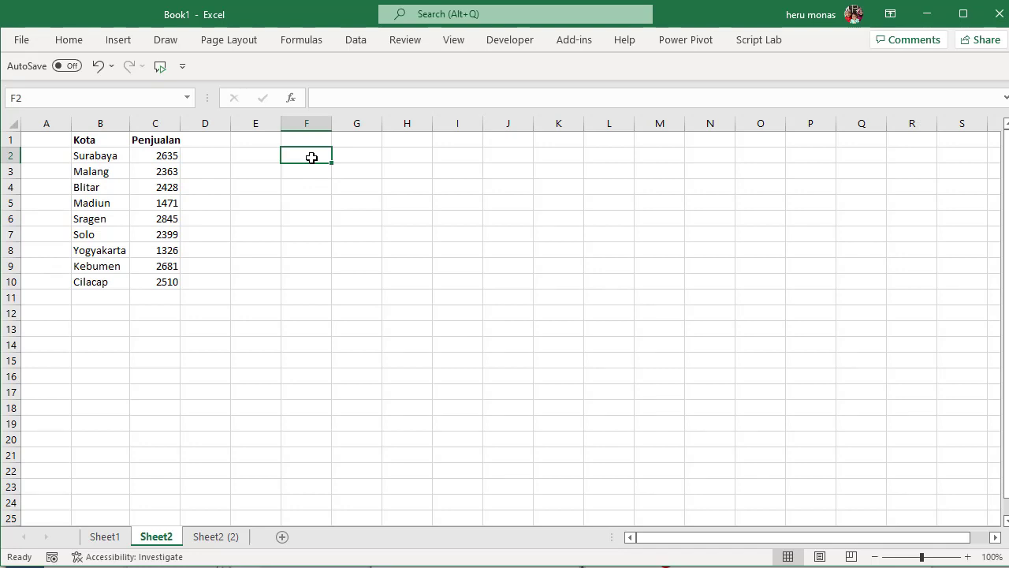
type("Sura")
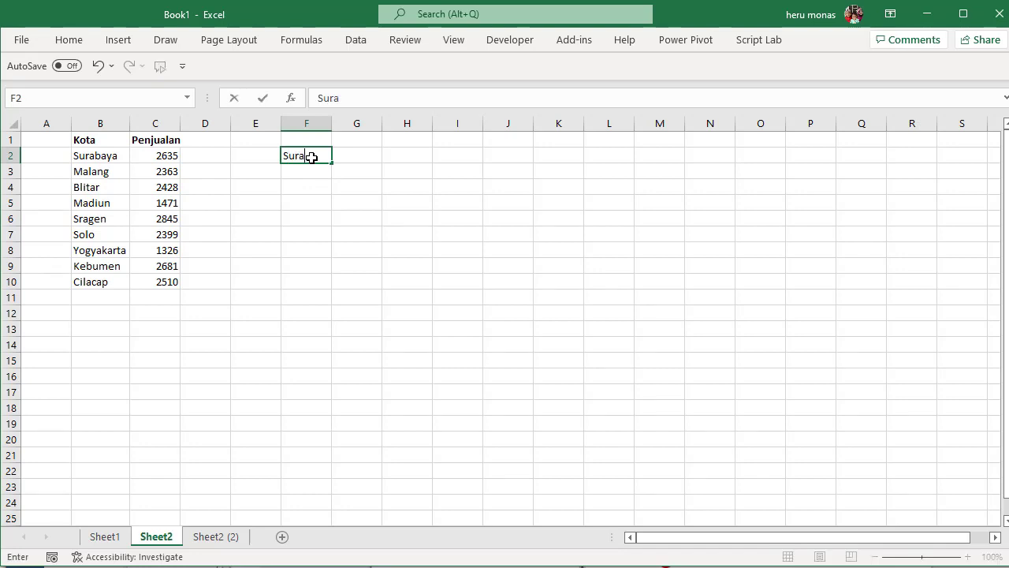
type("baya")
key("Return")
type("Malan")
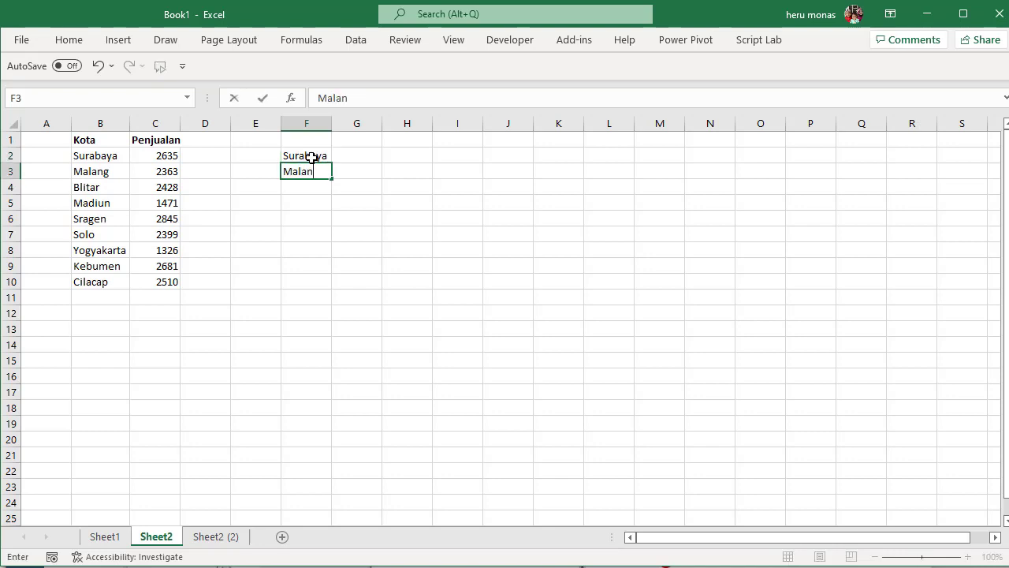
type("g")
left_click(334, 187)
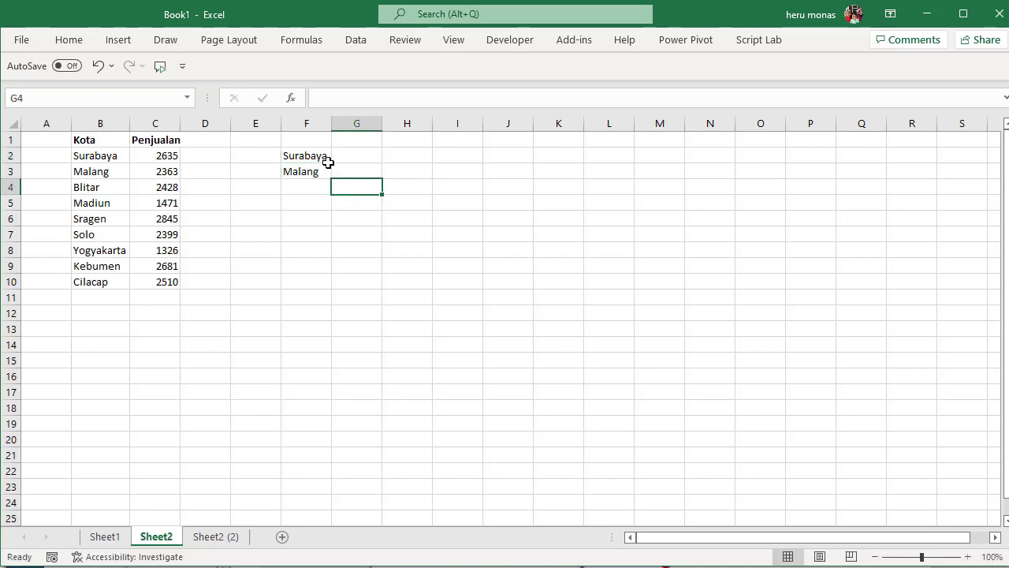
left_click_drag(327, 158, 328, 287)
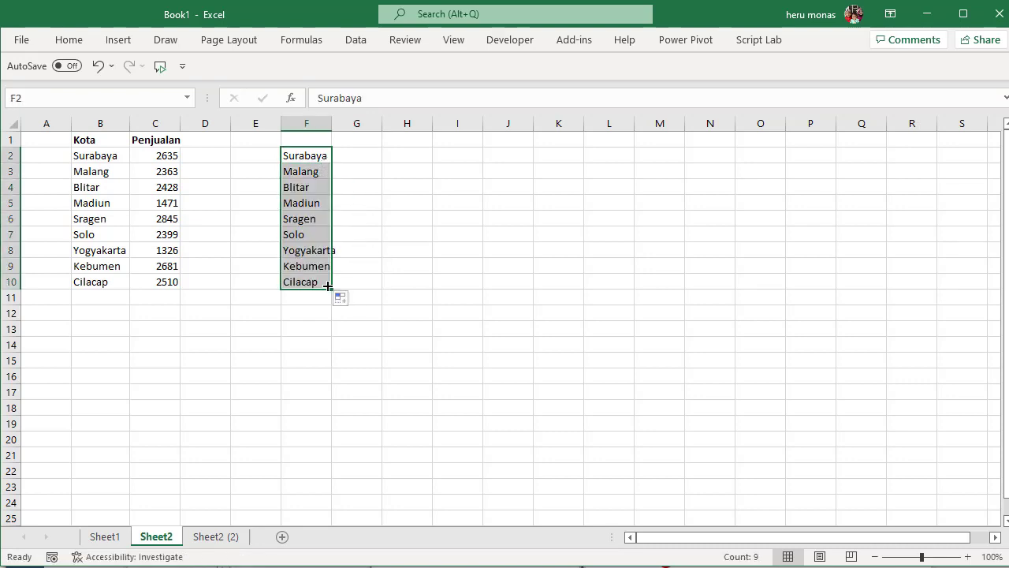
left_click(348, 223)
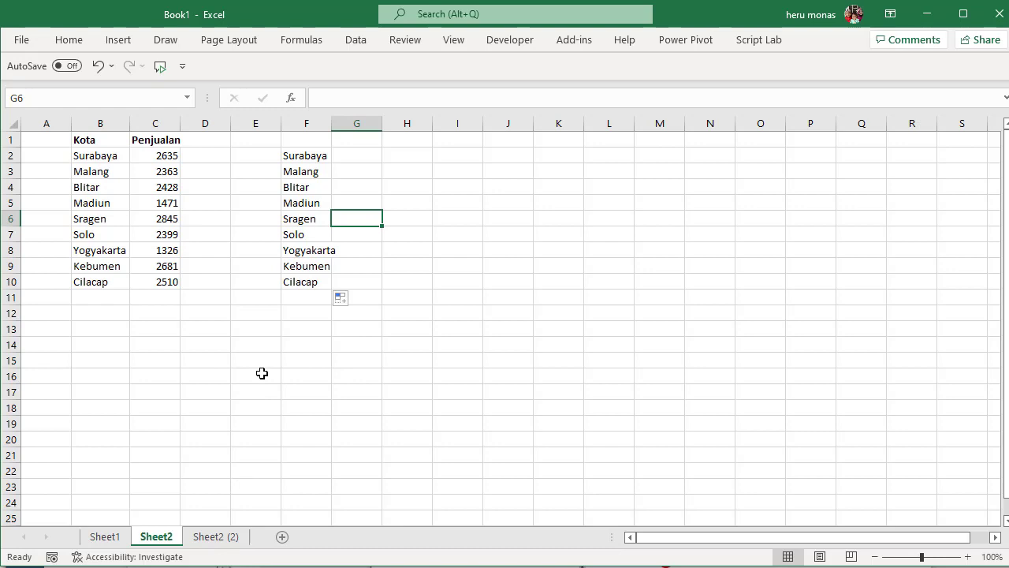
Go to the Sheet2 (2) worksheet and select the Kota header in cell B1
left_click(220, 539)
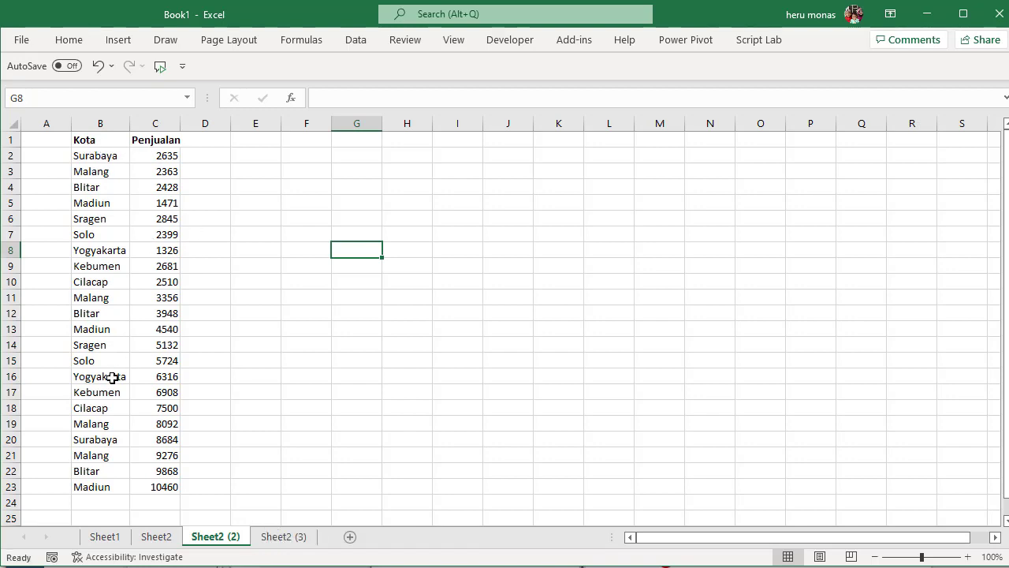
left_click(110, 139)
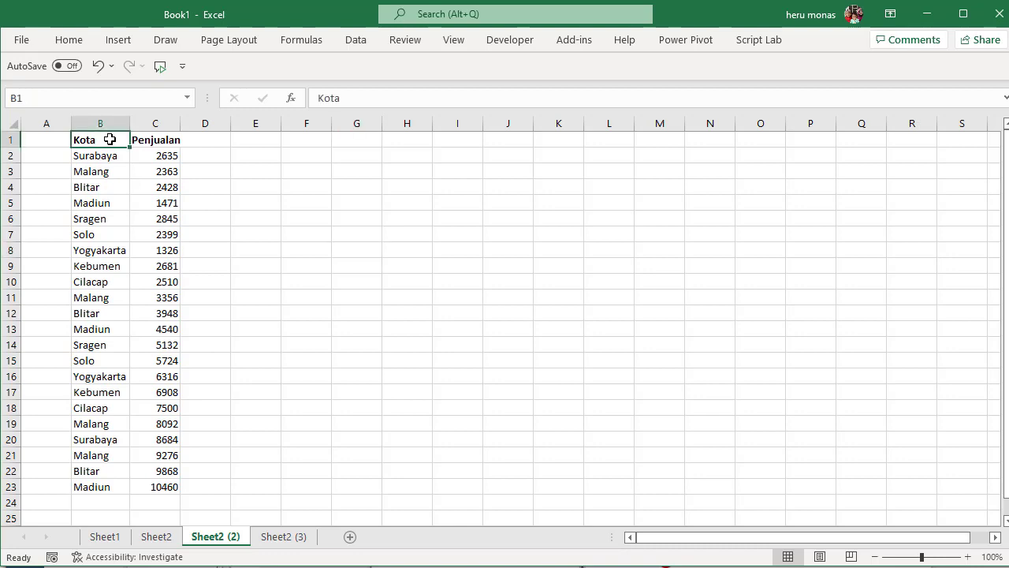
left_click(357, 41)
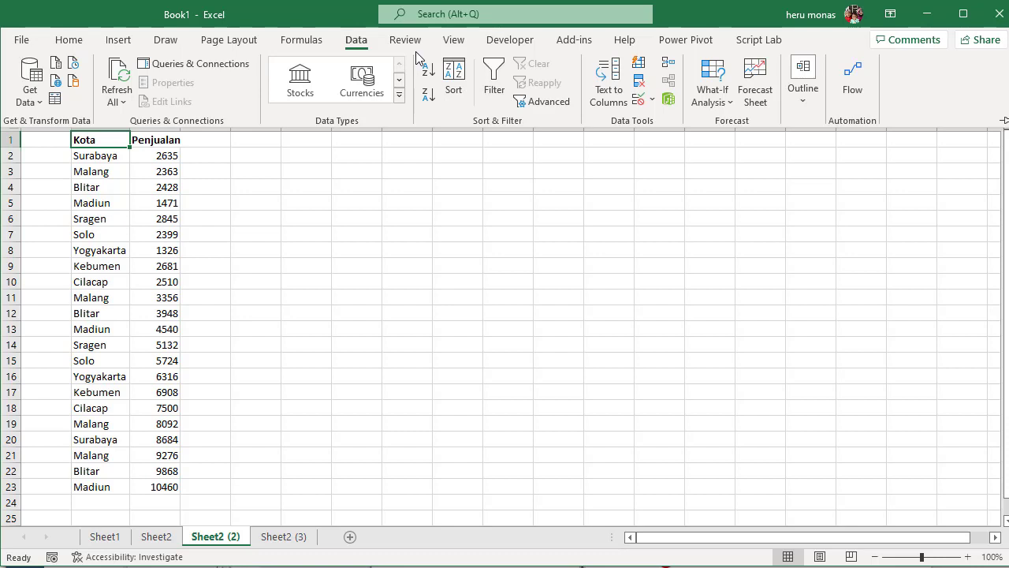
left_click(451, 76)
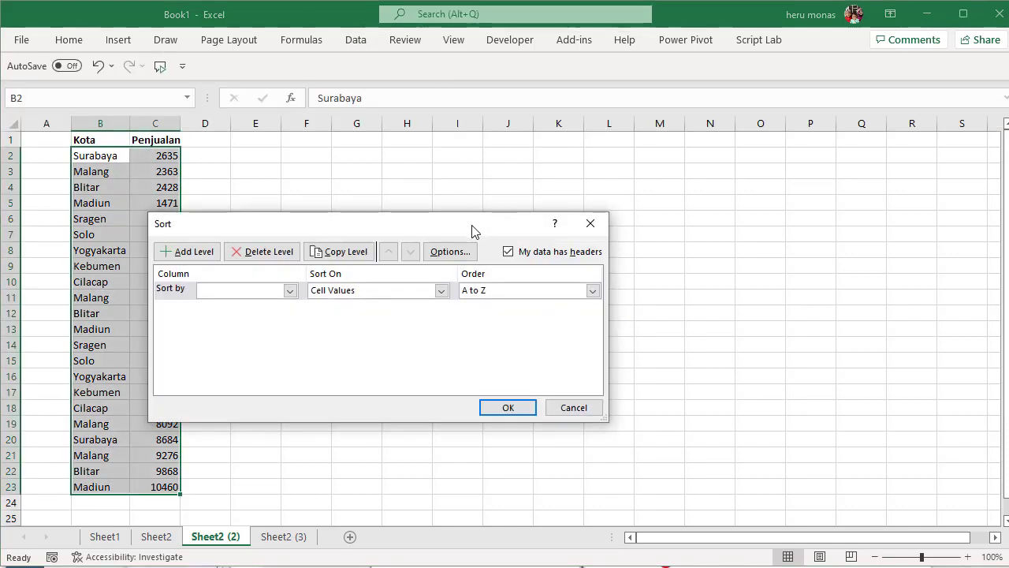
left_click(597, 227)
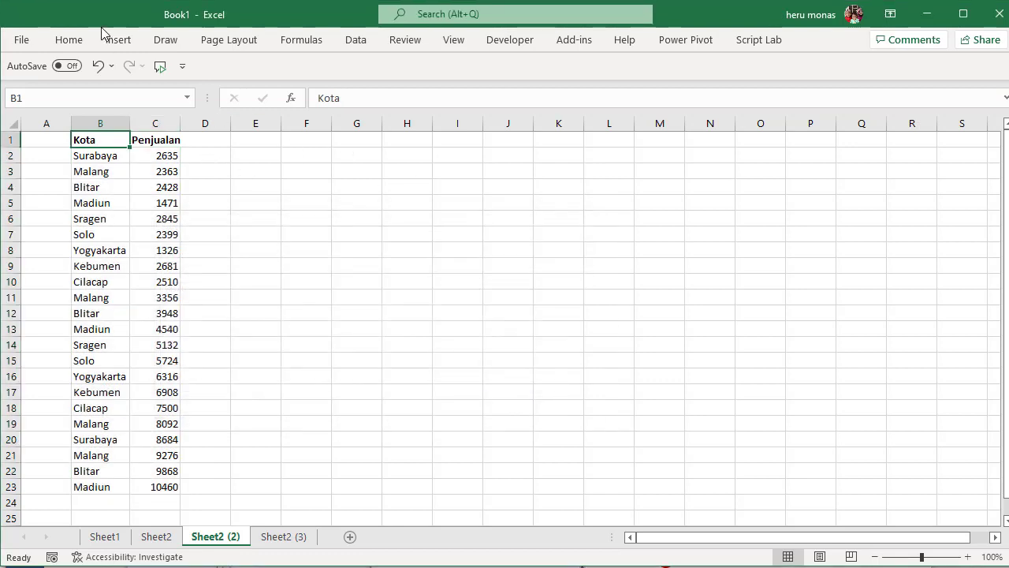
Add filters to the Kota and Penjualan headers of the sales table
left_click(356, 40)
left_click(493, 89)
left_click(261, 185)
Sort the table by Kota from A to Z, and undo that sort
left_click(122, 141)
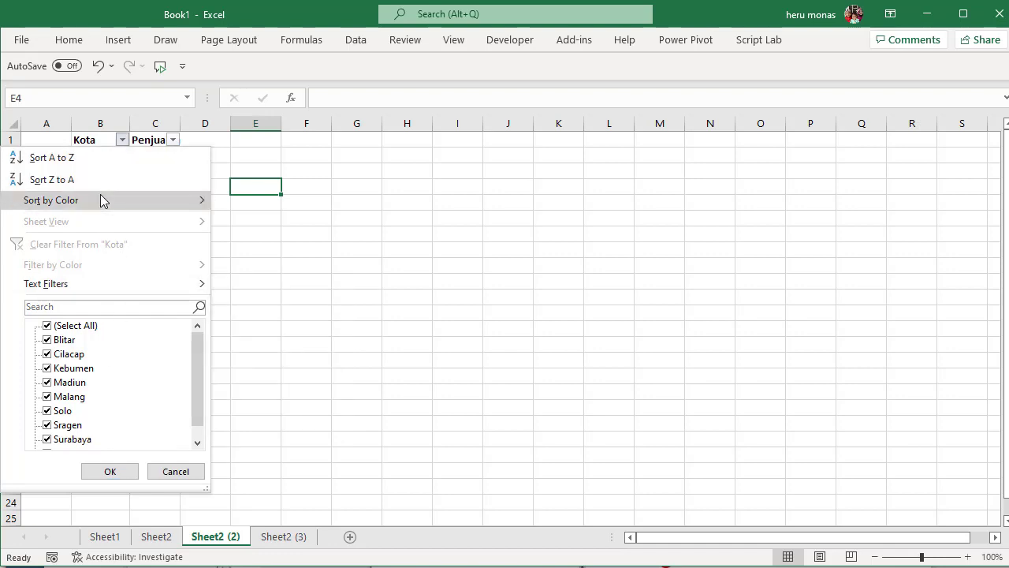
mouse_move(100, 201)
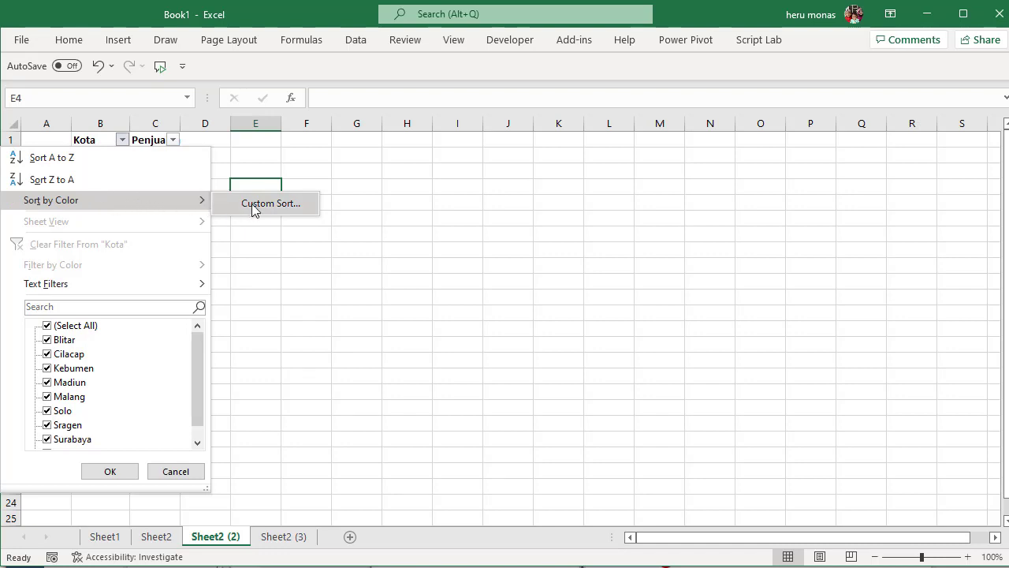
left_click(124, 158)
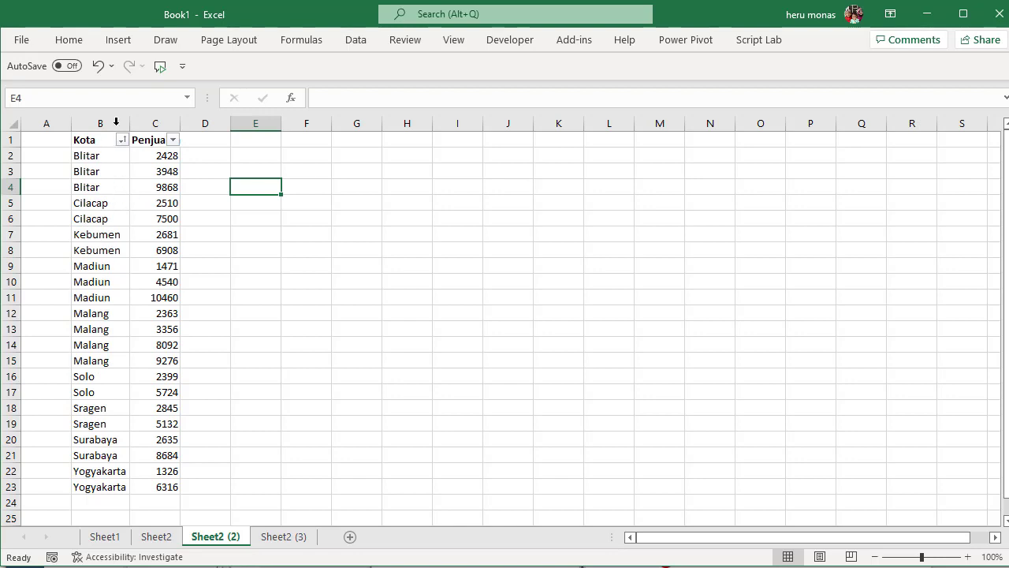
left_click(98, 68)
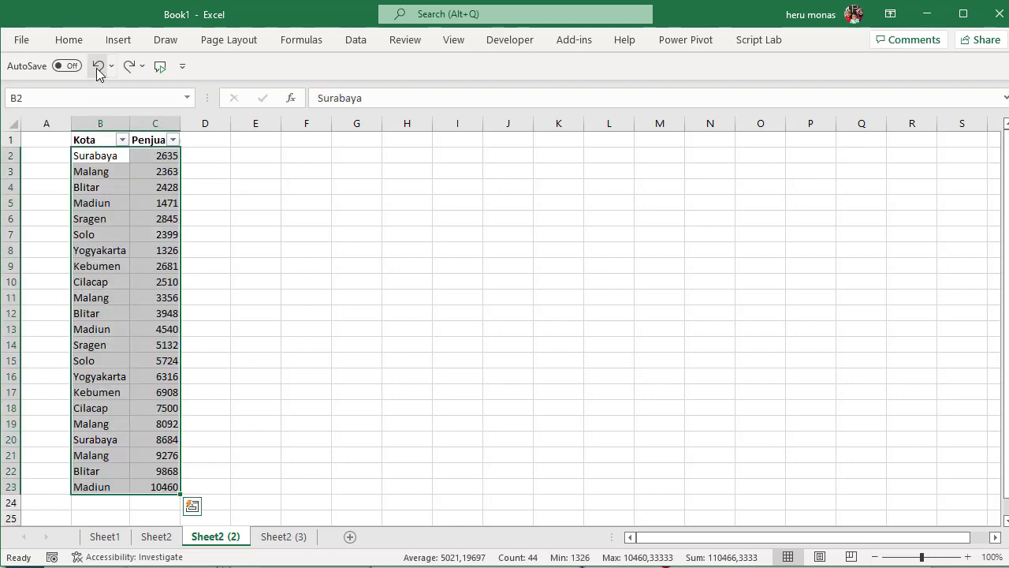
Start a custom sort from the Kota filter, with Kota as the sort column, sorted on Cell Values
left_click(122, 140)
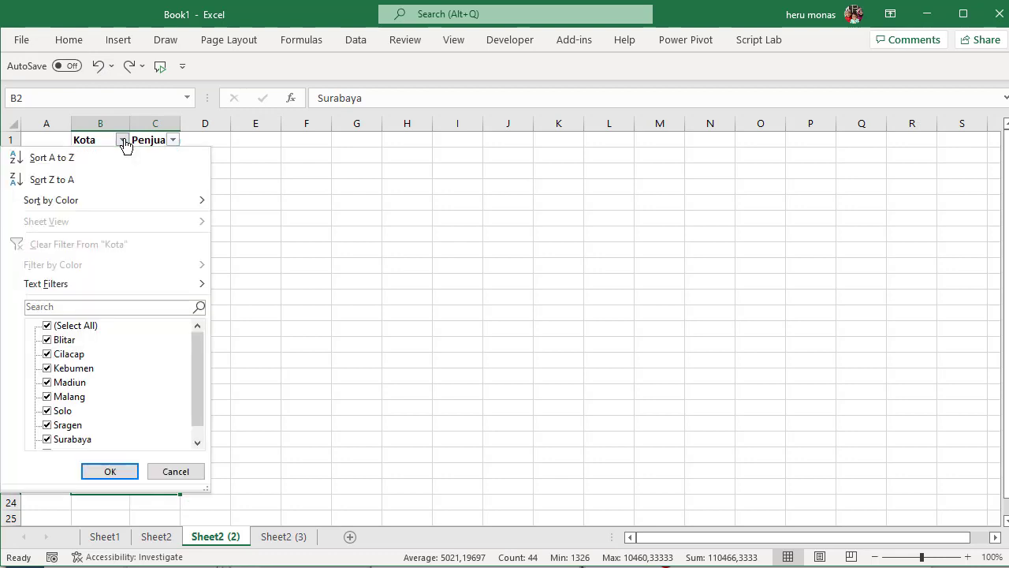
mouse_move(150, 198)
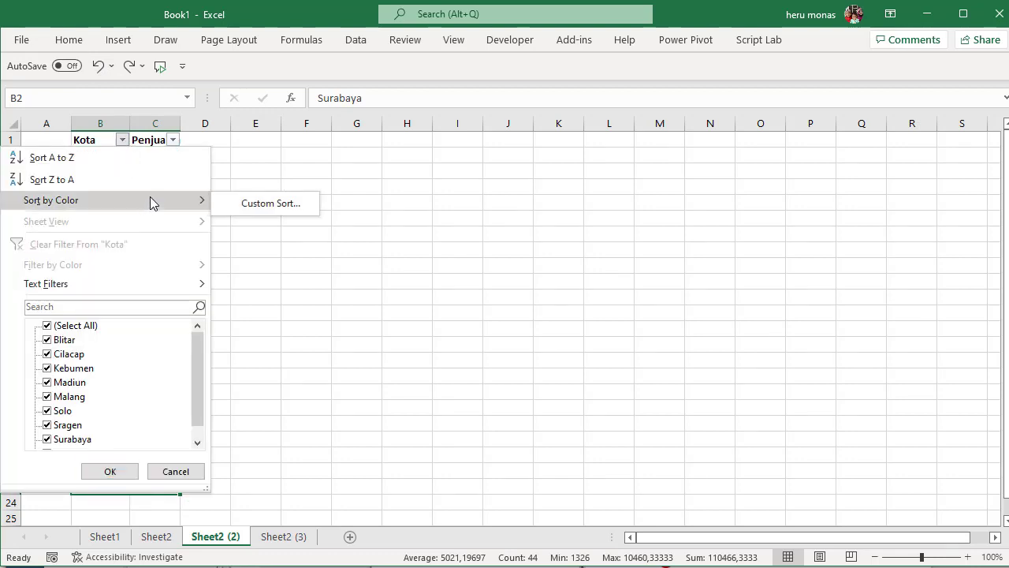
left_click(264, 209)
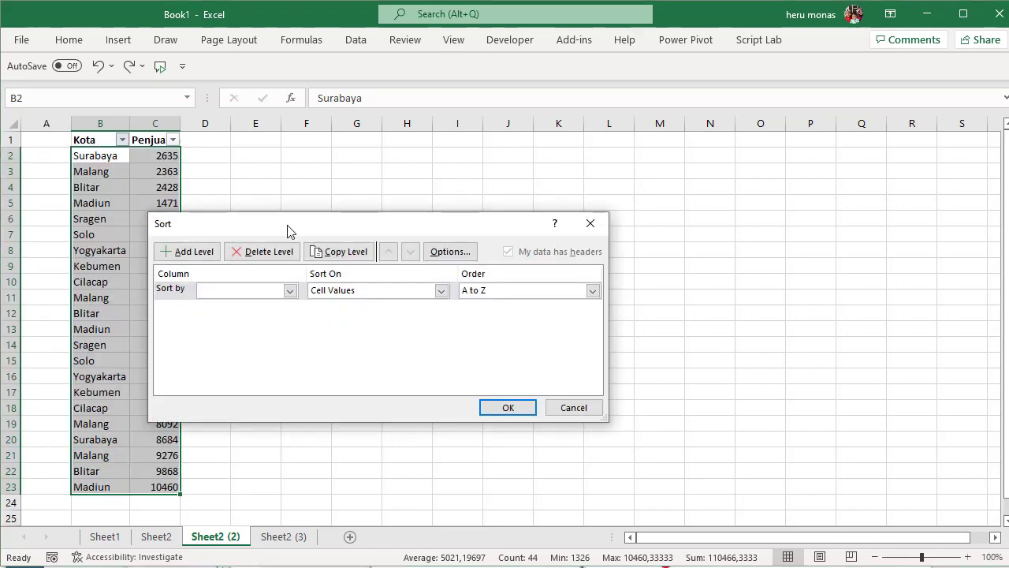
left_click_drag(287, 226, 347, 170)
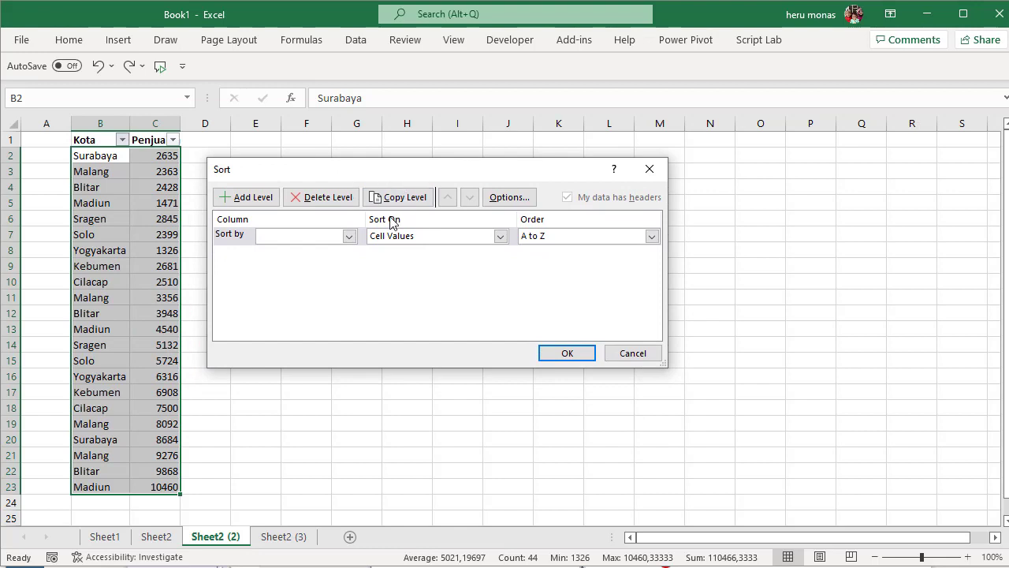
left_click(348, 236)
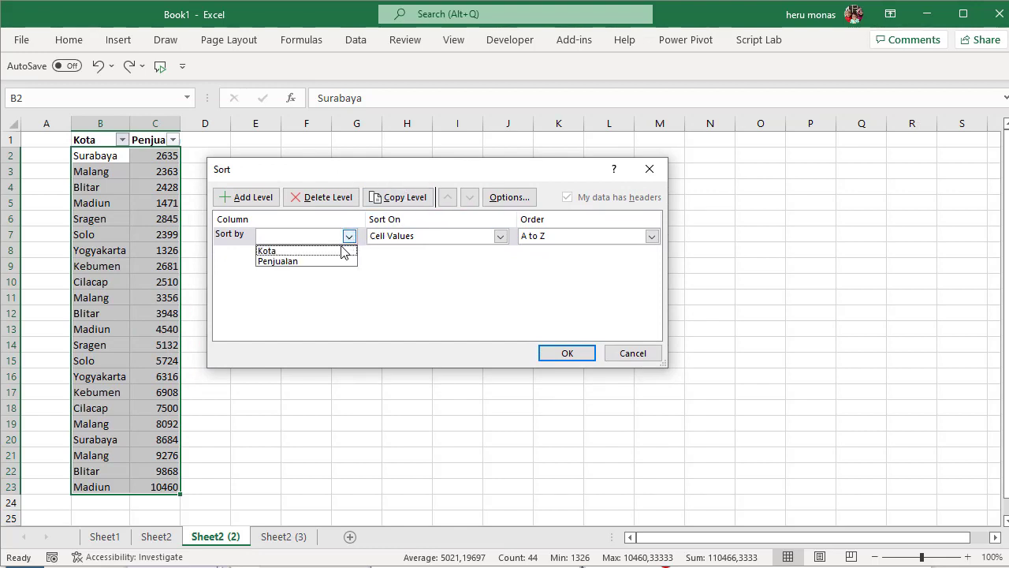
left_click(343, 251)
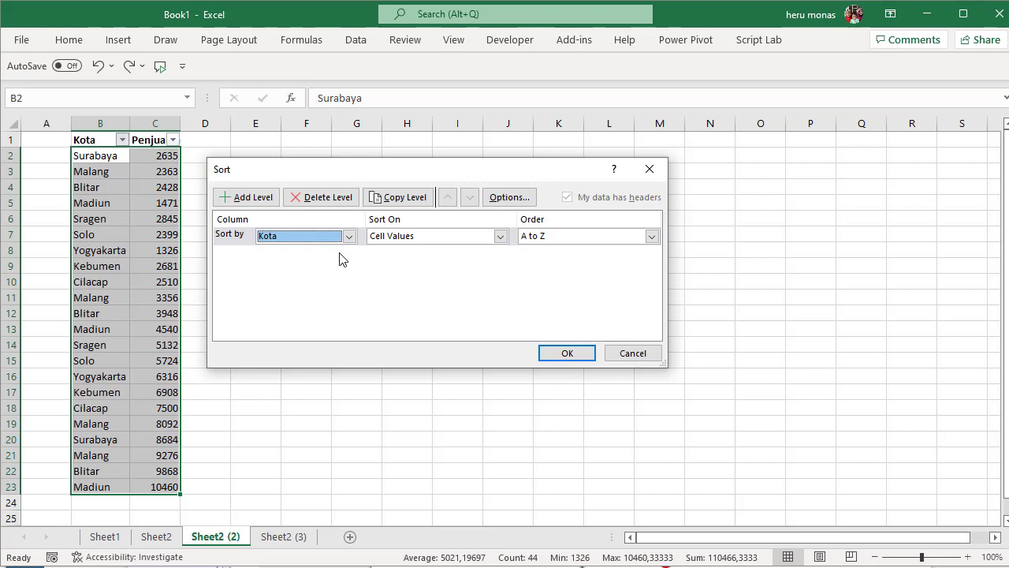
left_click(500, 238)
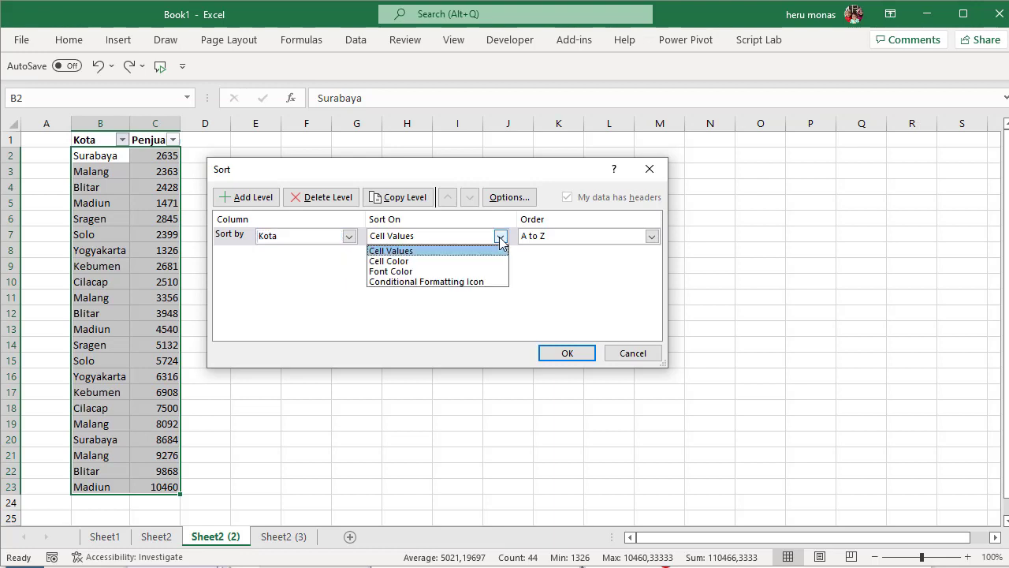
Set the sort order to the custom list starting with Surabaya, Malang, Blitar, and apply the sort to the table
left_click(652, 240)
left_click(653, 238)
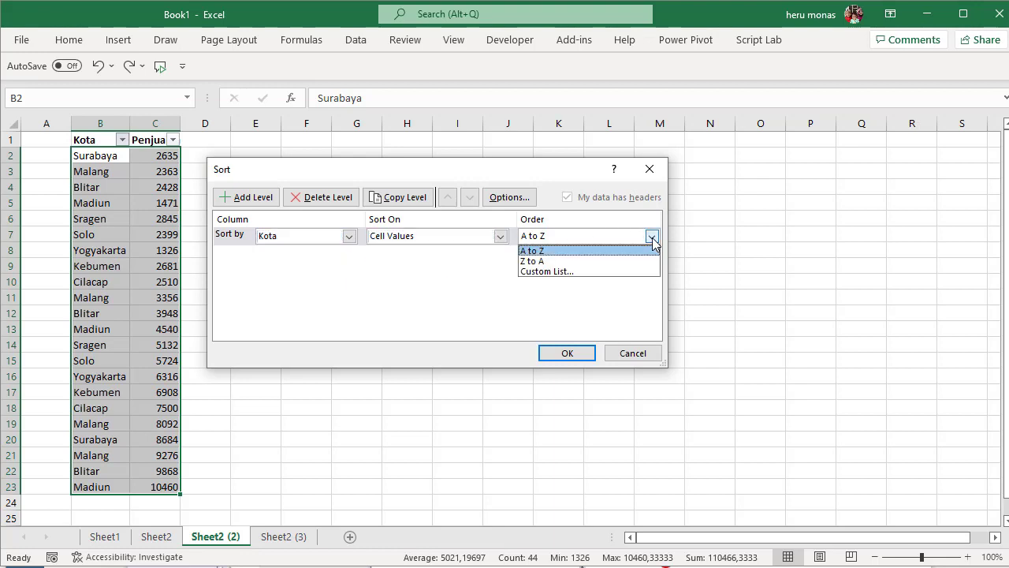
left_click(574, 272)
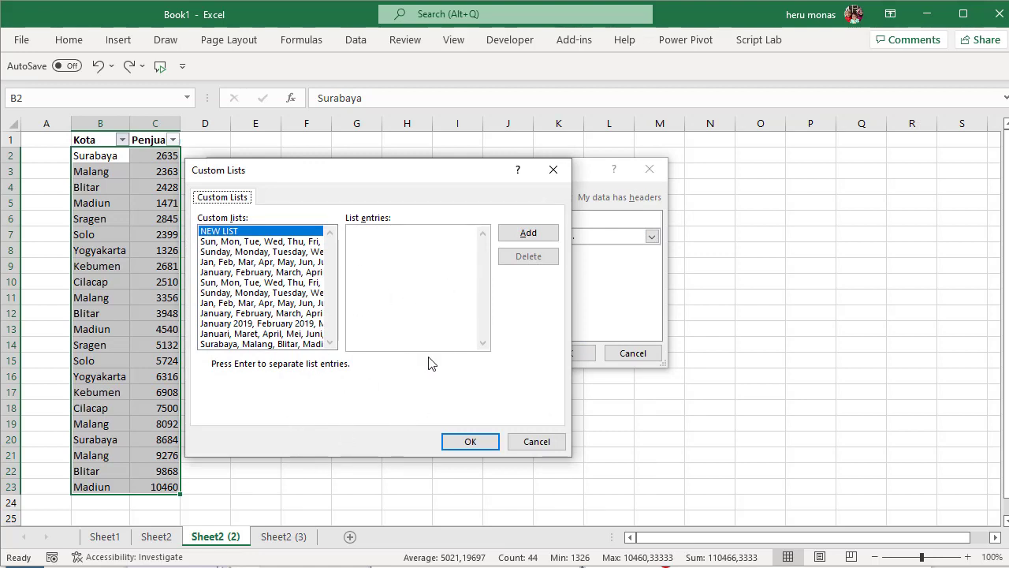
left_click(398, 314)
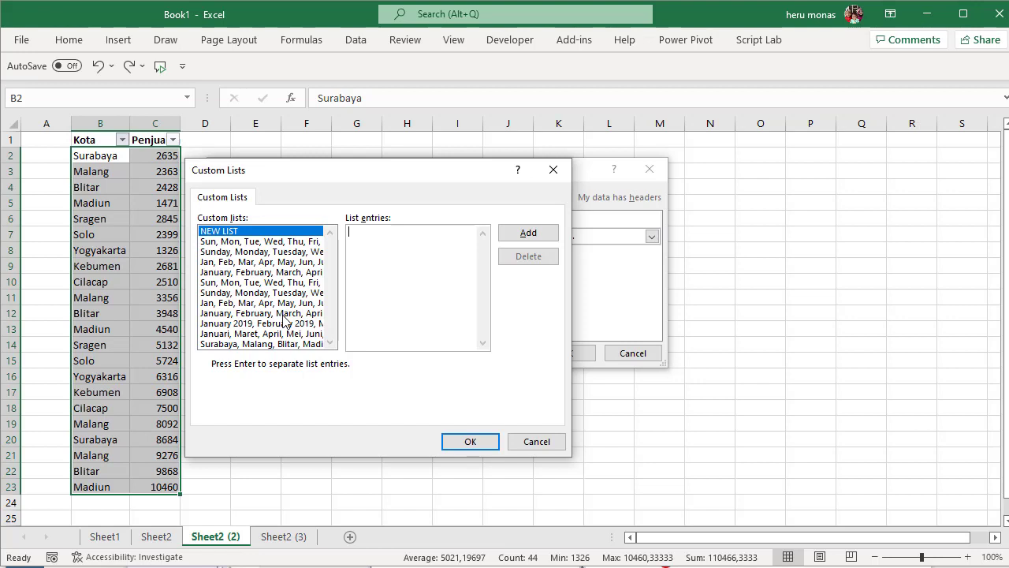
left_click(288, 345)
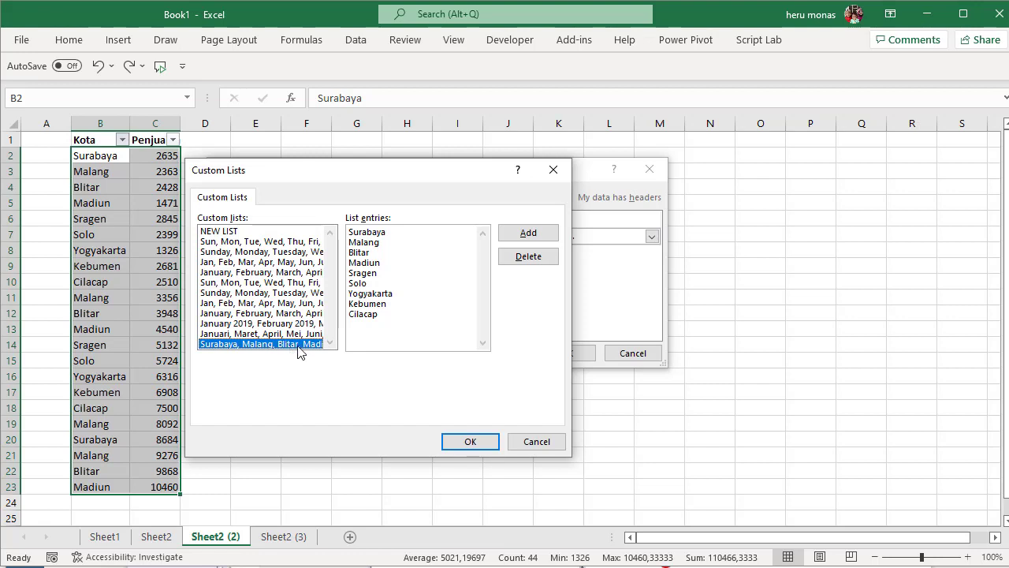
left_click(466, 442)
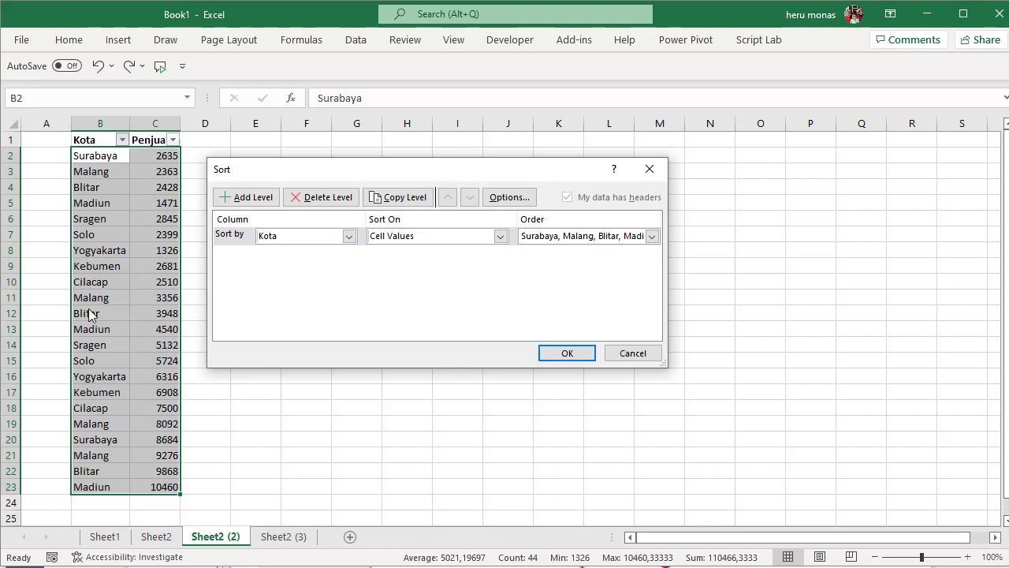
left_click(567, 354)
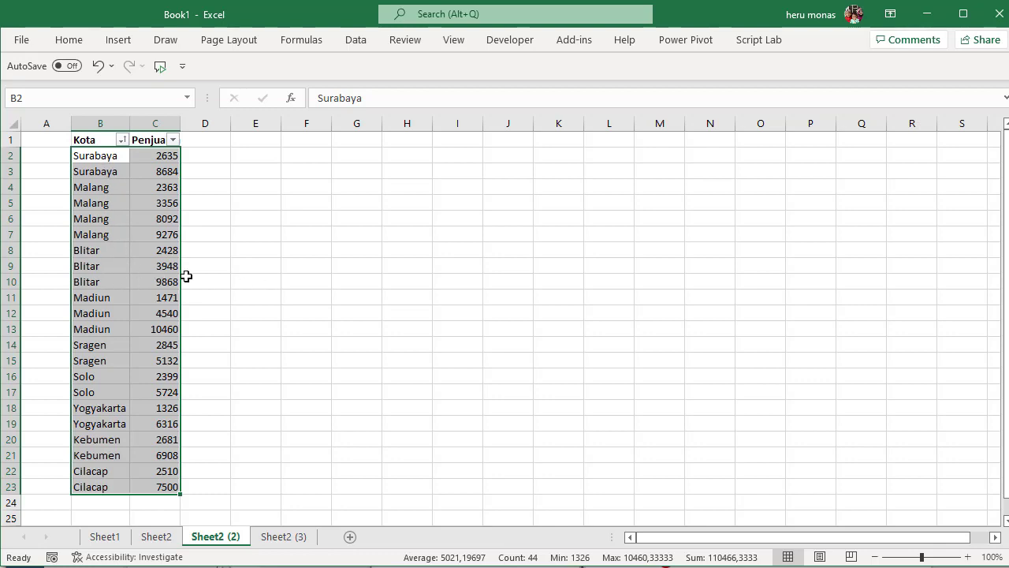
left_click(245, 187)
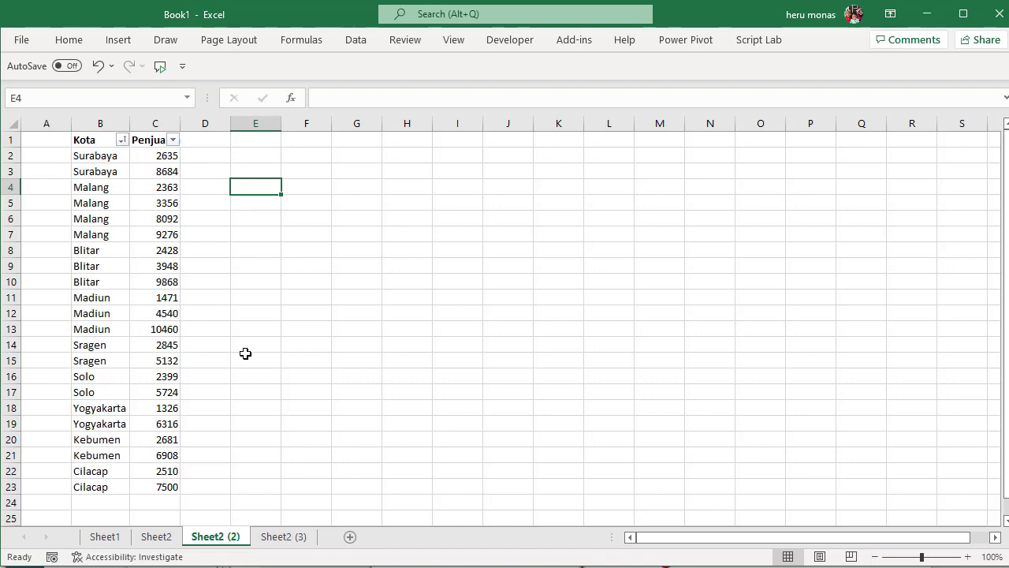
left_click(321, 383)
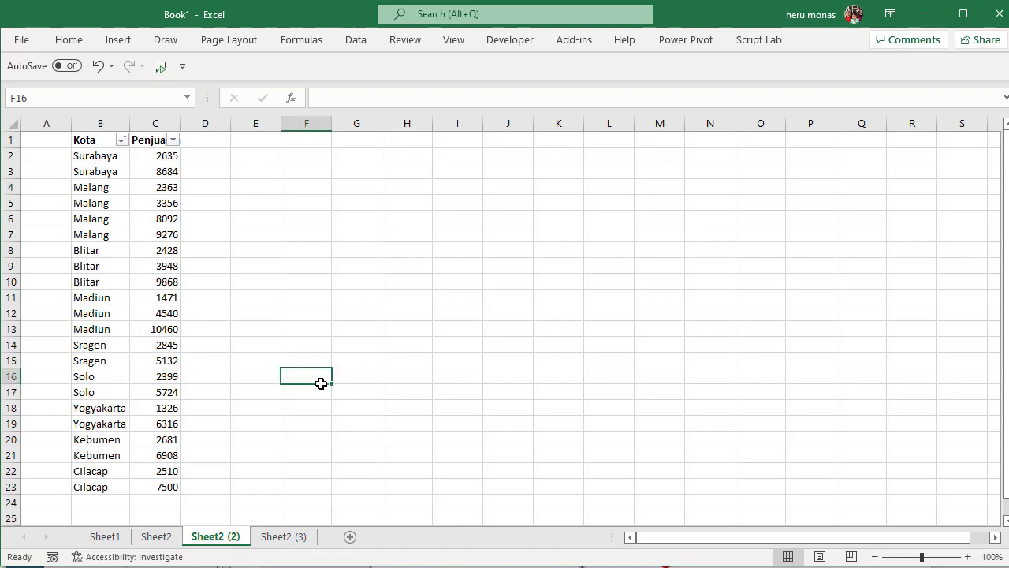